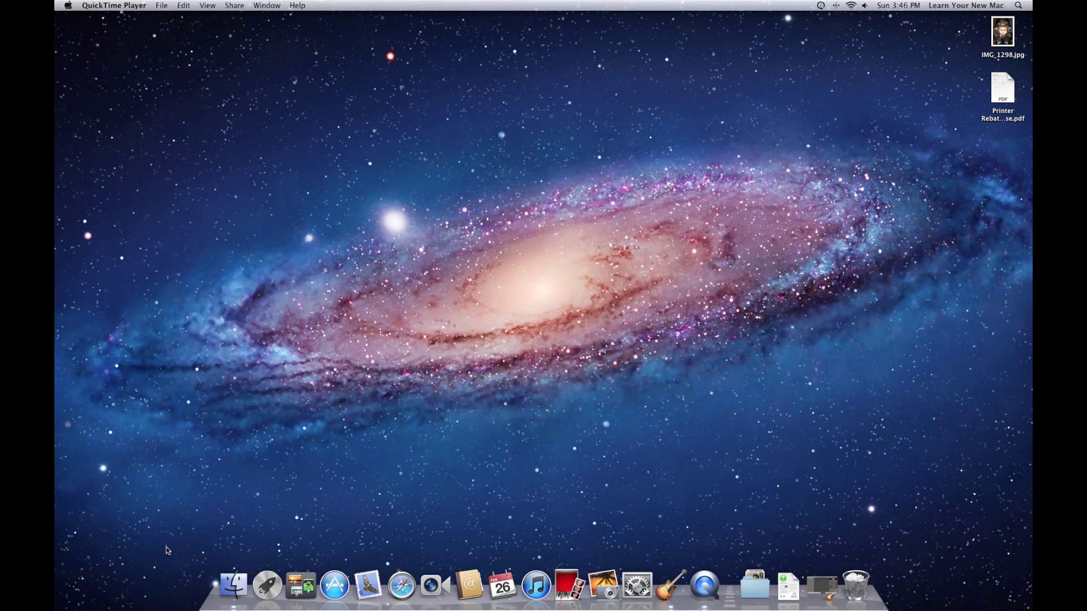
- Open Documents in a Finder window in Column view and show the three PDFs in Student Loan
left_click(236, 587)
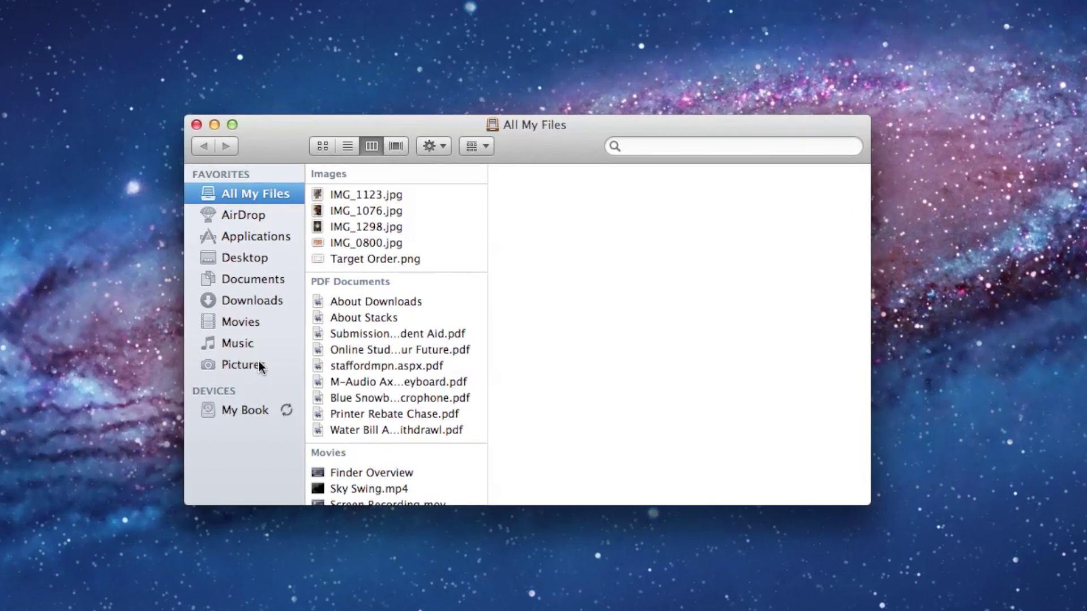
left_click(242, 277)
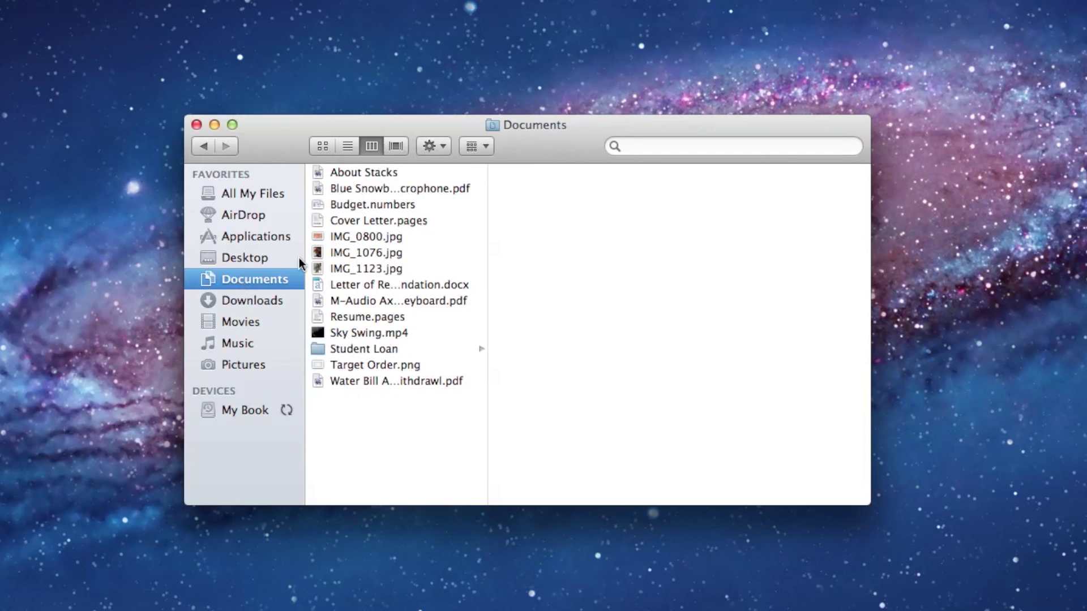
left_click(370, 146)
left_click(325, 348)
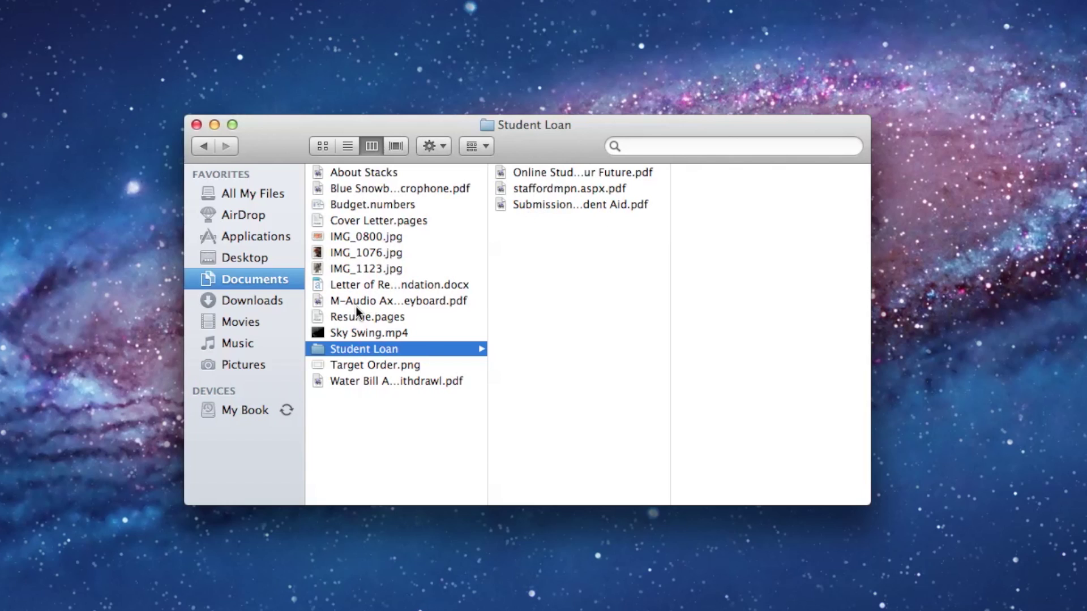
left_click(433, 148)
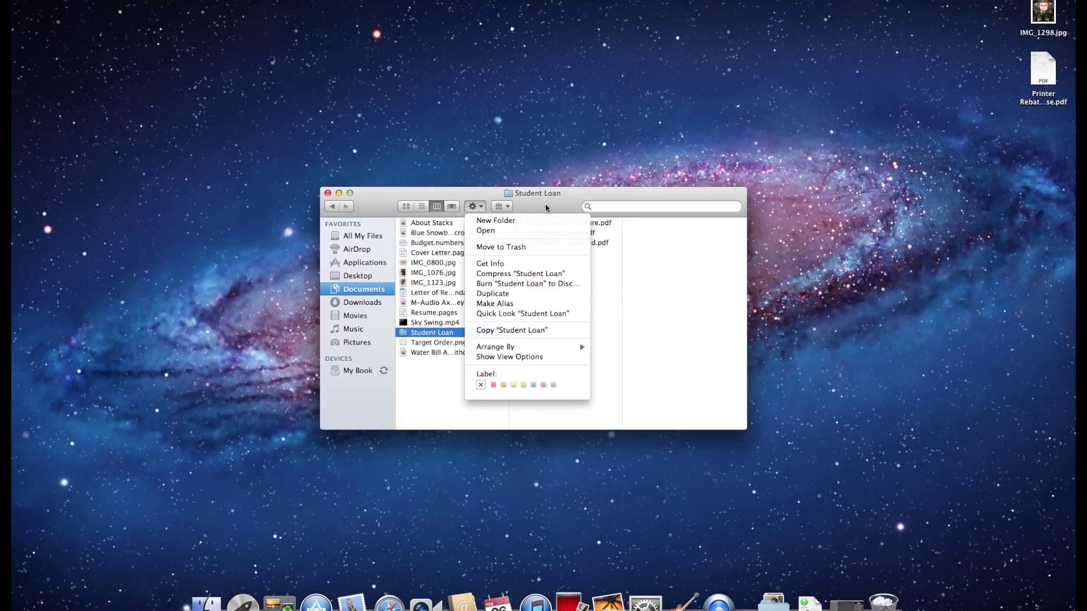
- Return to the top level of Documents and create a new untitled folder from the File menu
key("Escape")
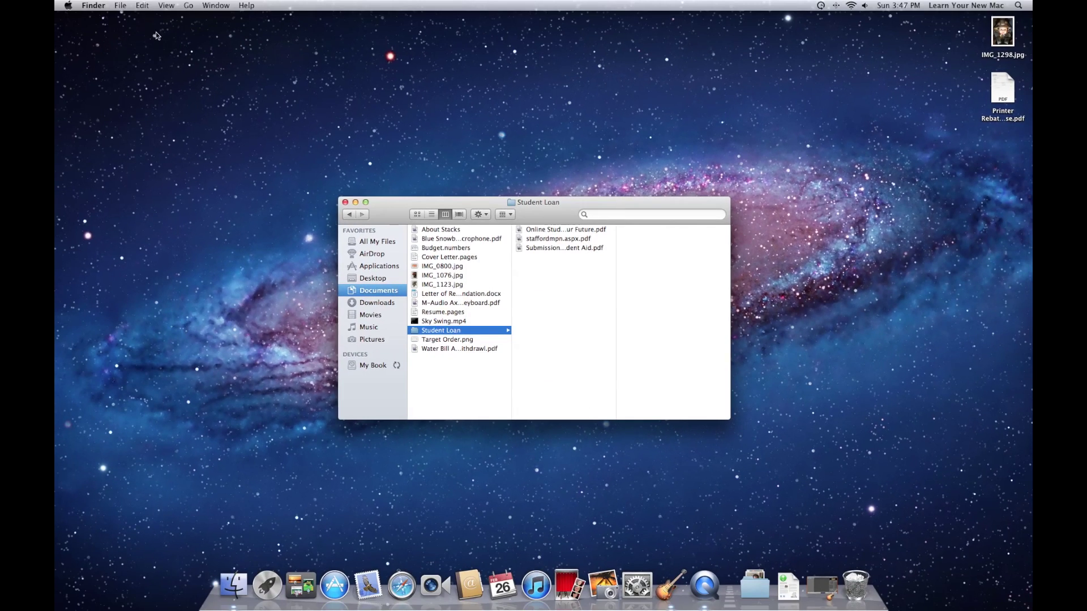
left_click(120, 6)
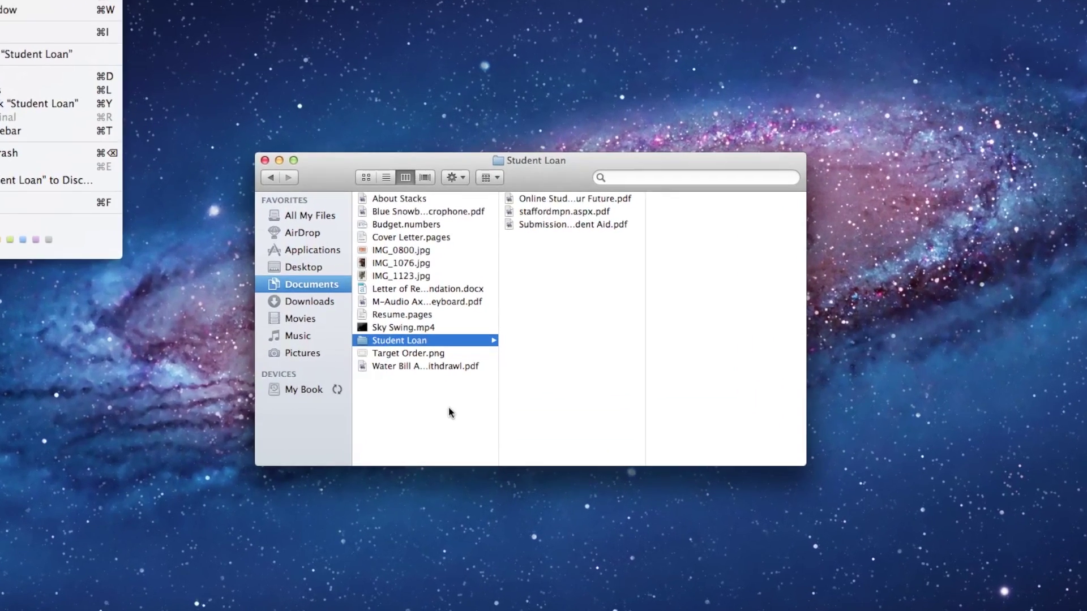
key("Escape")
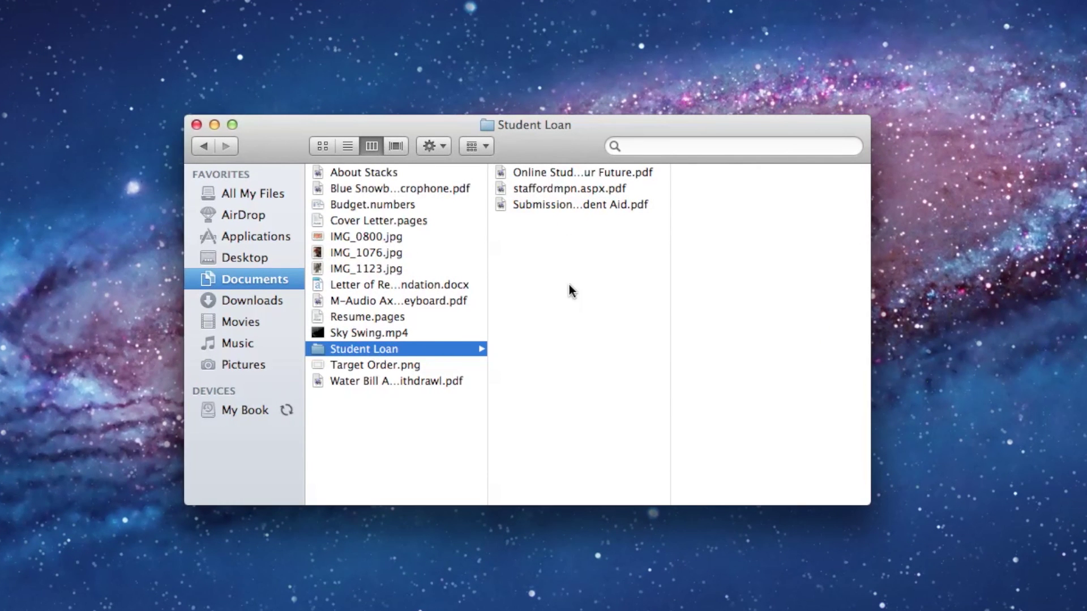
left_click(232, 280)
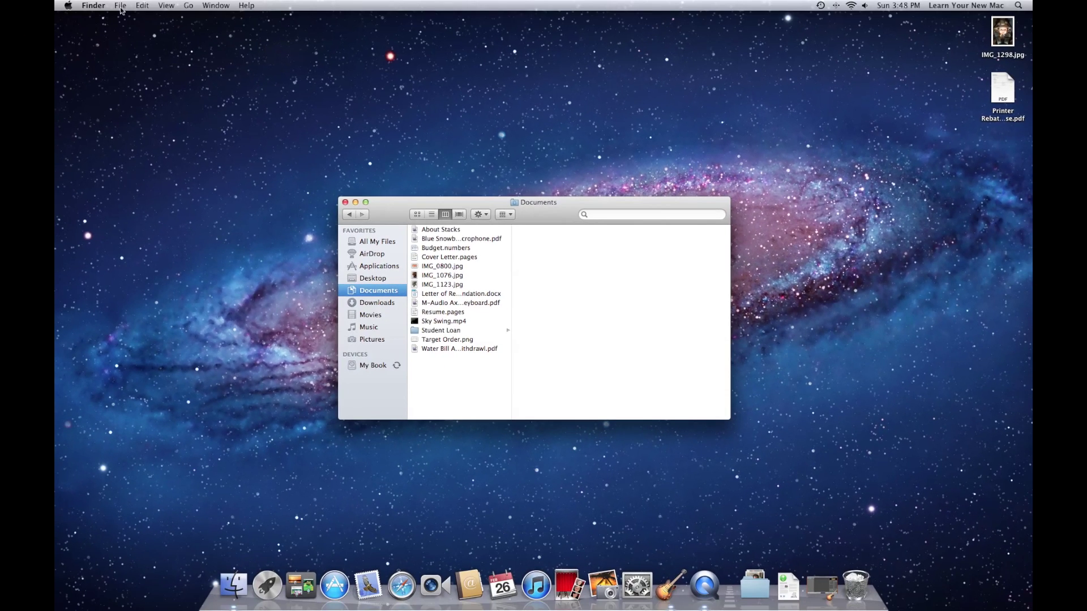
left_click(121, 7)
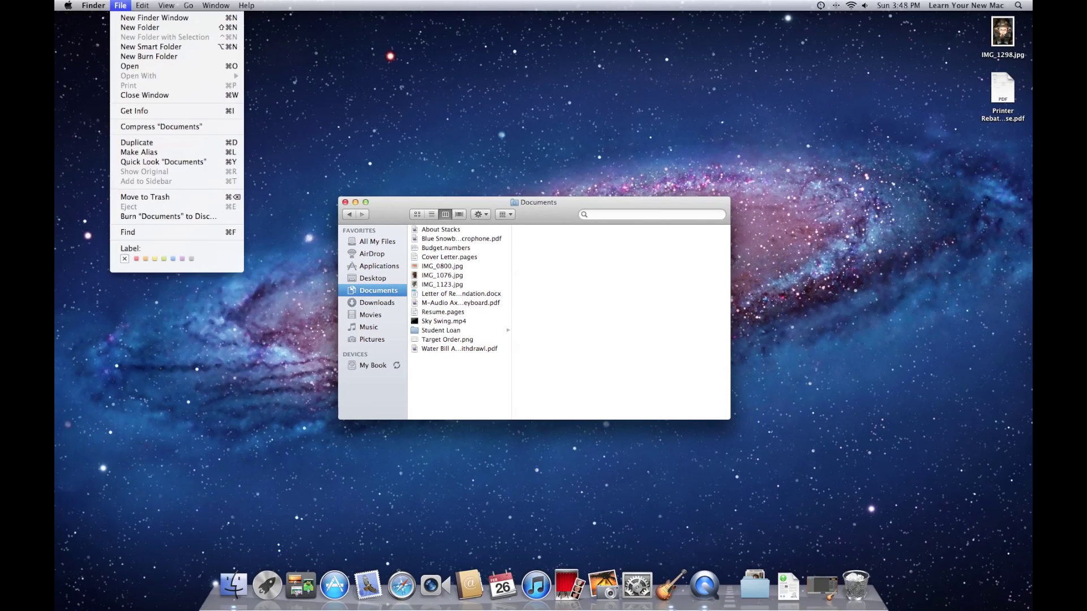
left_click(130, 28)
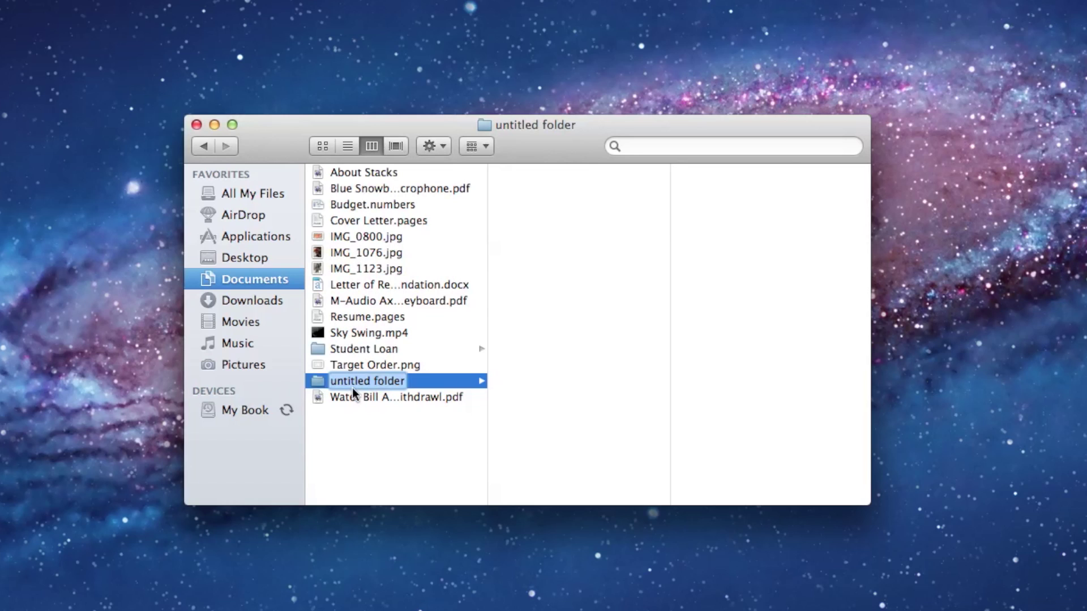
- Rename 'untitled folder' to 'Finances'
type("Finances")
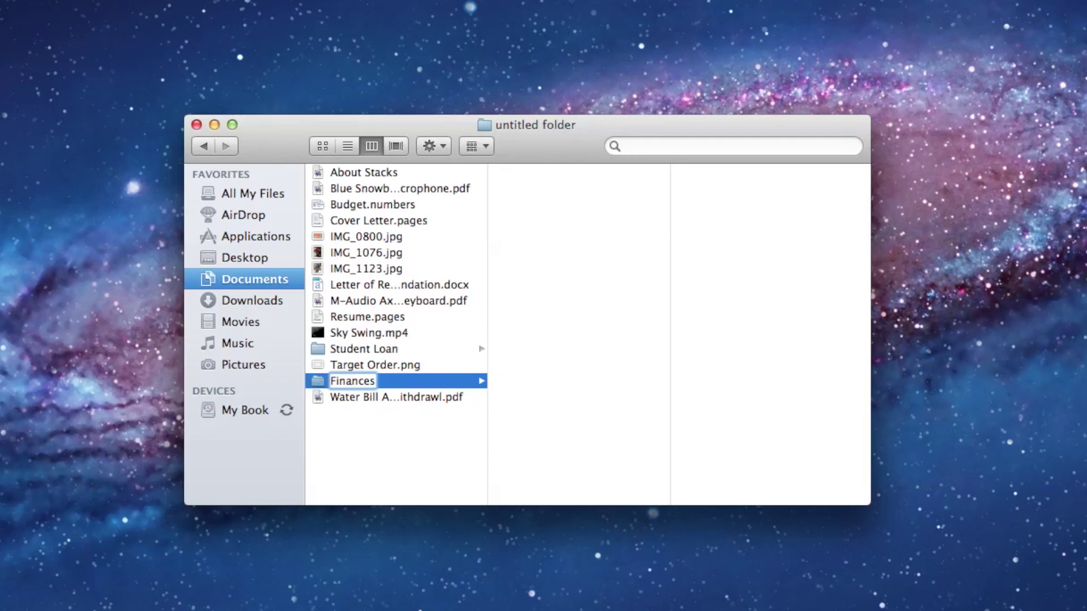
key("Return")
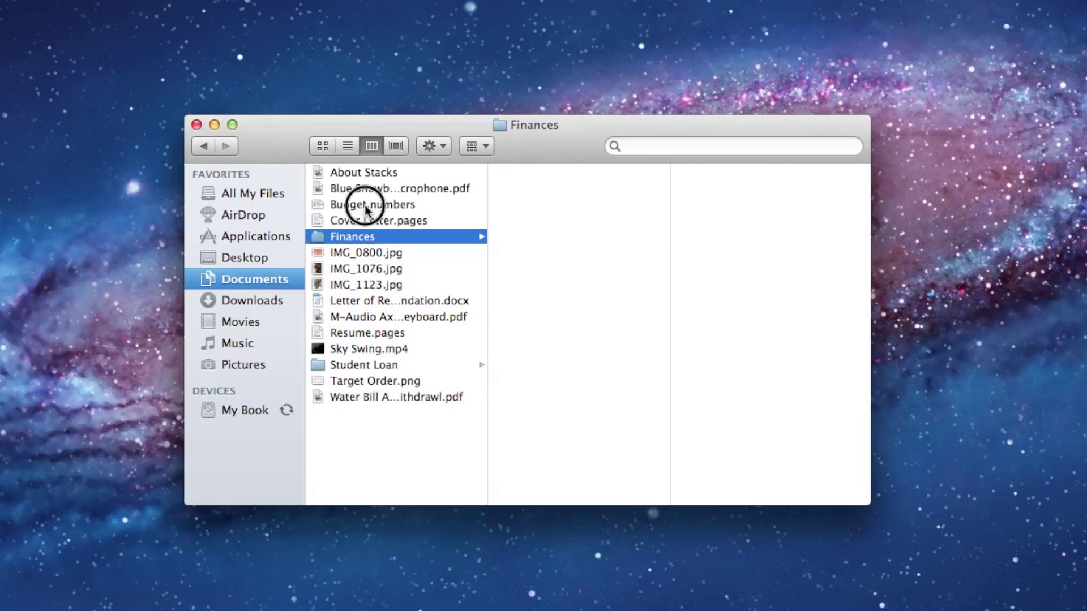
- Drag Budget.numbers, Target Order.png and Water Bill Auto Withdrawl.pdf onto the Finances folder
left_click_drag(364, 207, 341, 236)
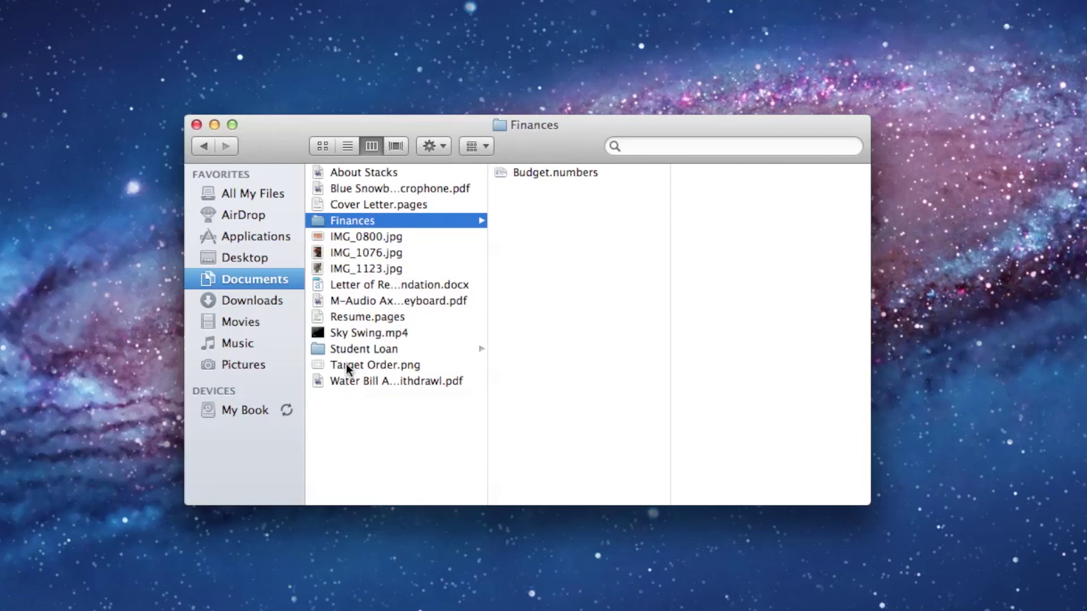
left_click_drag(344, 364, 352, 215)
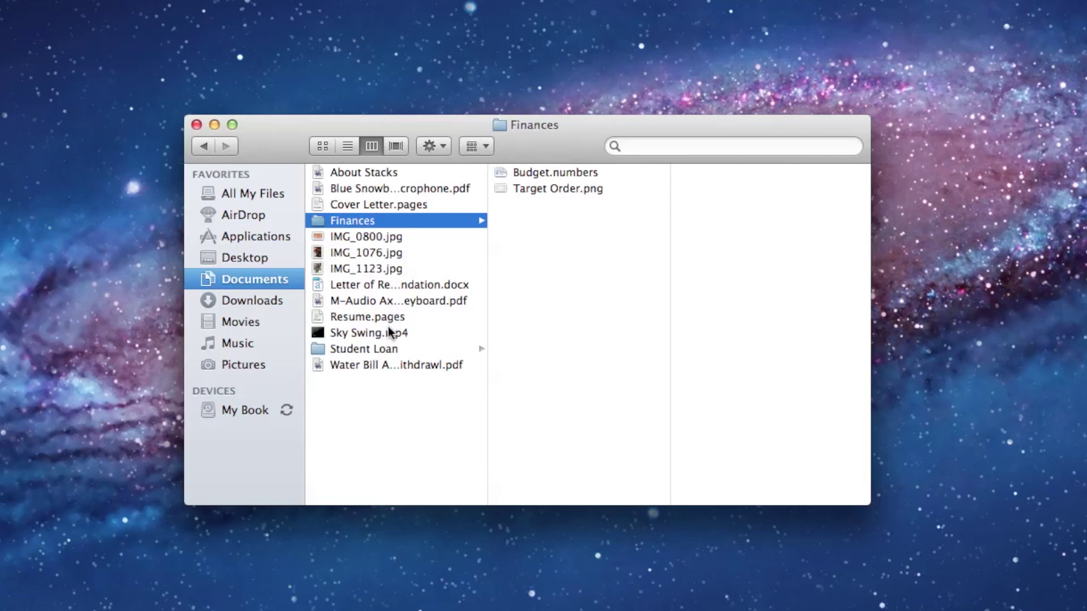
left_click(365, 365)
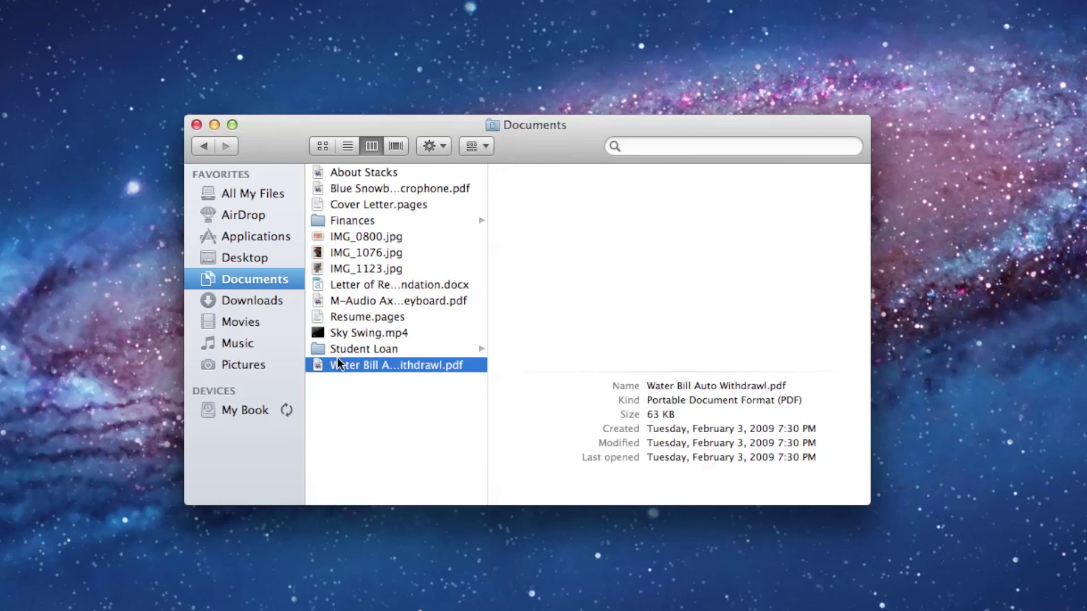
left_click(337, 360)
left_click_drag(338, 362, 333, 225)
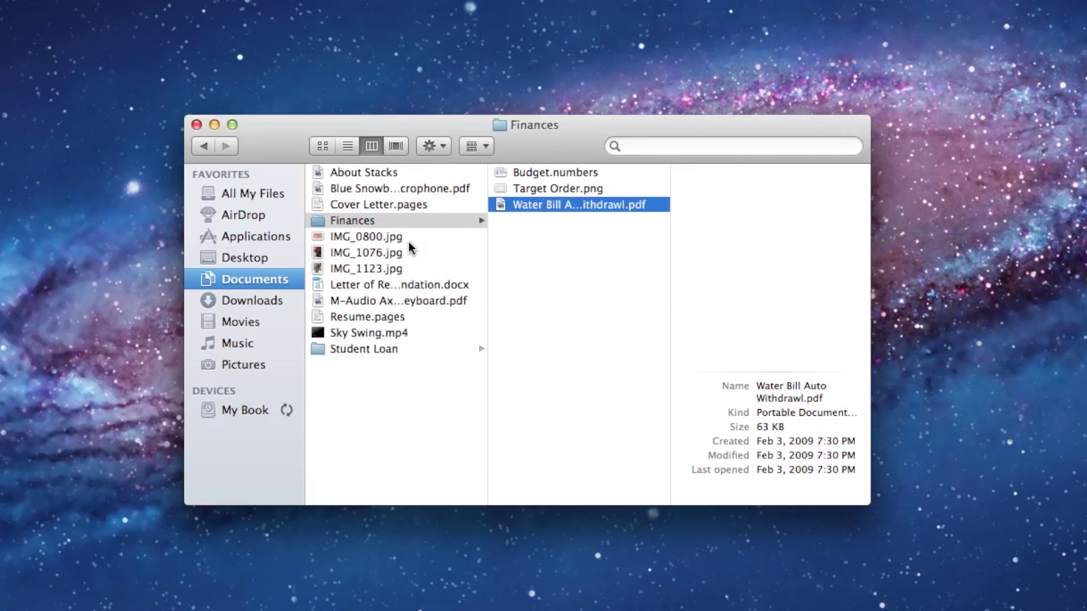
- Create a new folder named 'Professional' in Documents using the gear Action menu
left_click(242, 280)
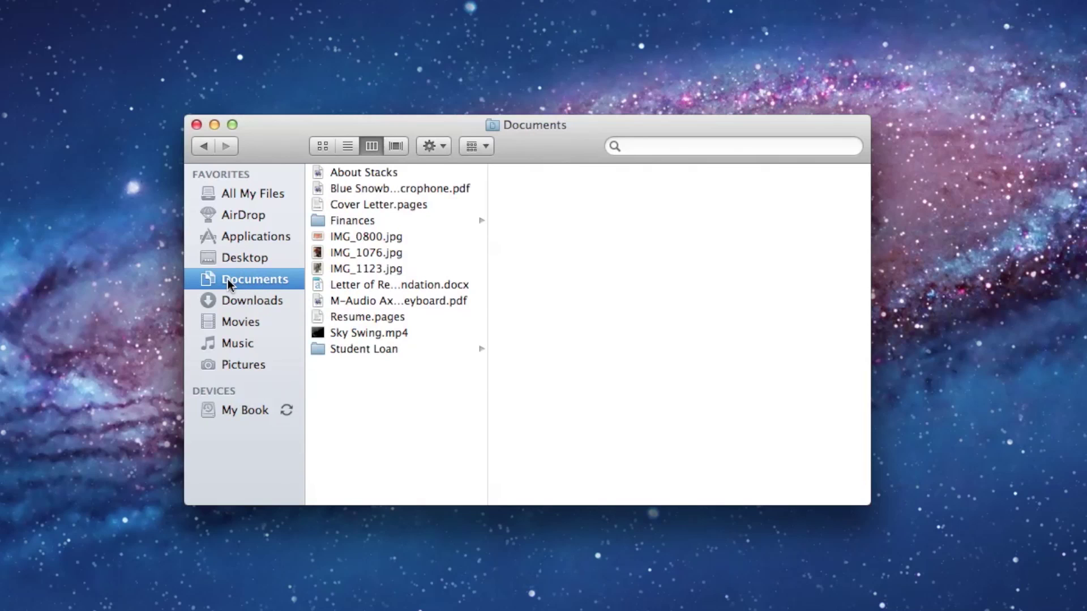
left_click(438, 147)
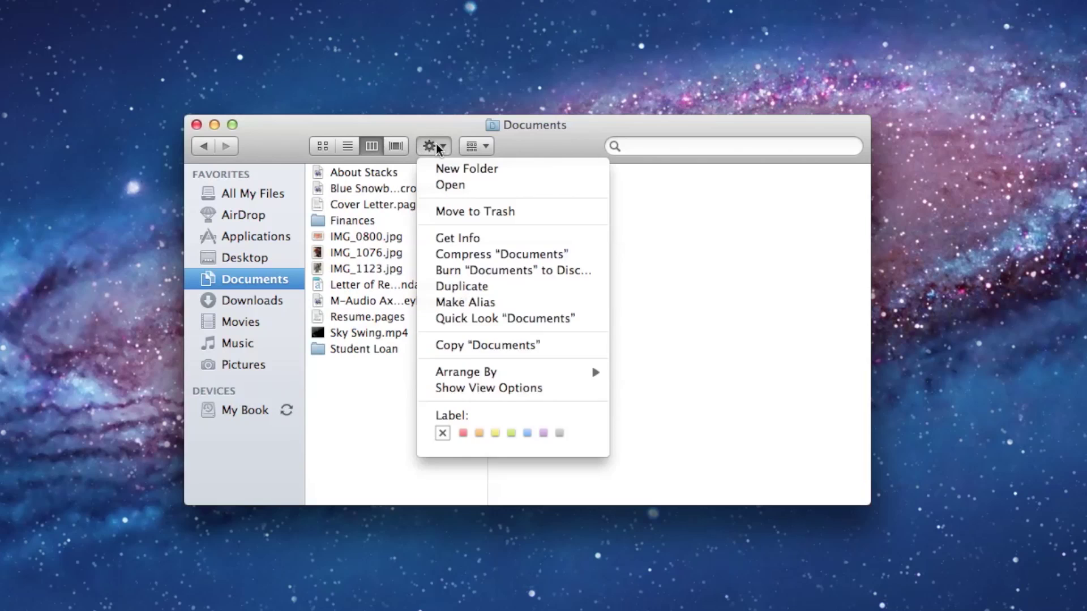
left_click(450, 168)
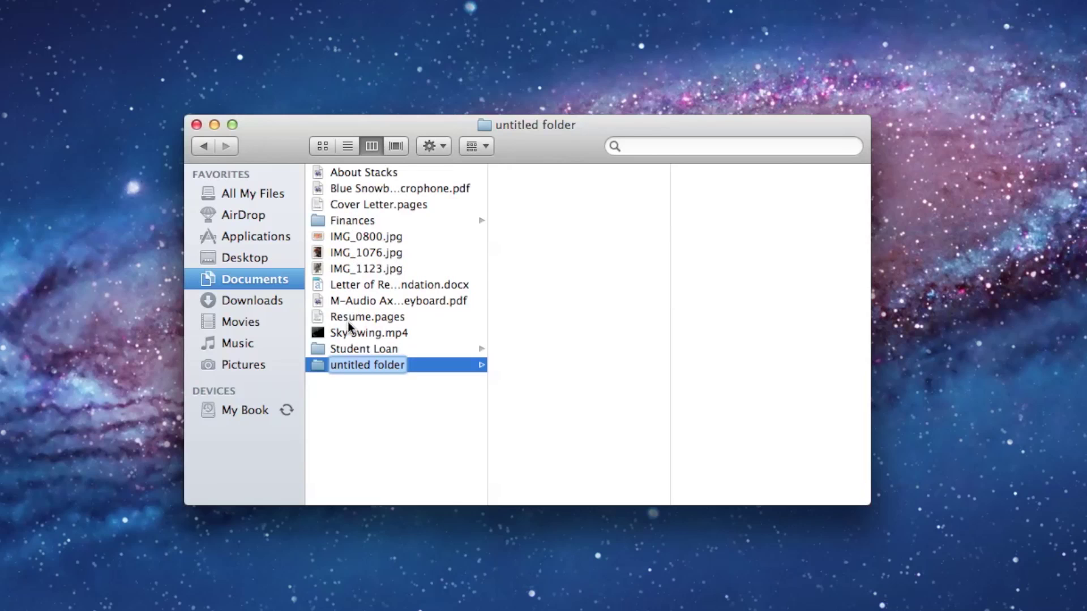
type("Prof")
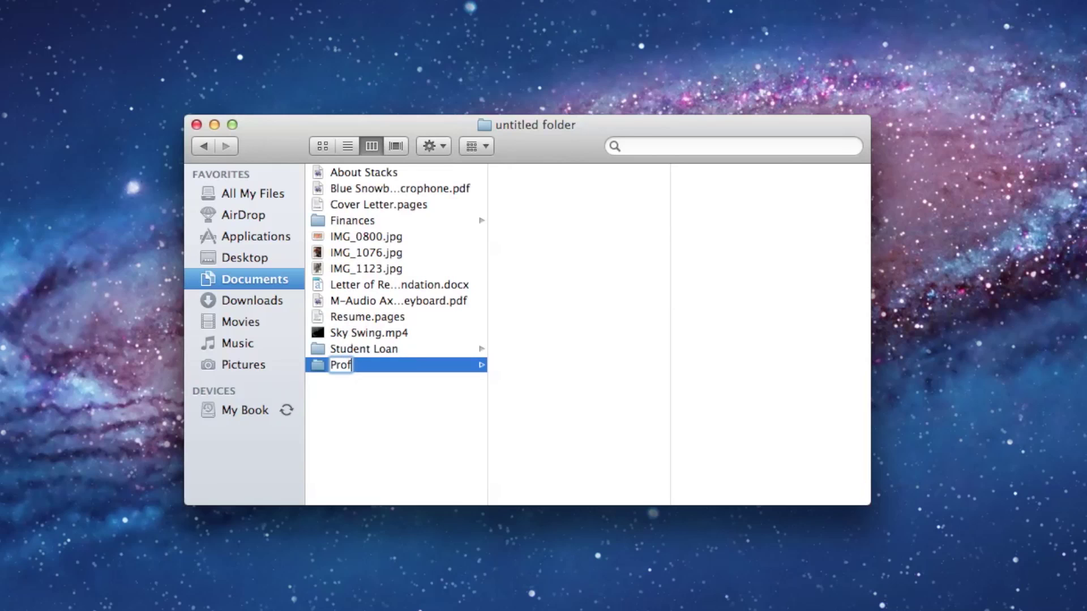
type("essional")
key("Return")
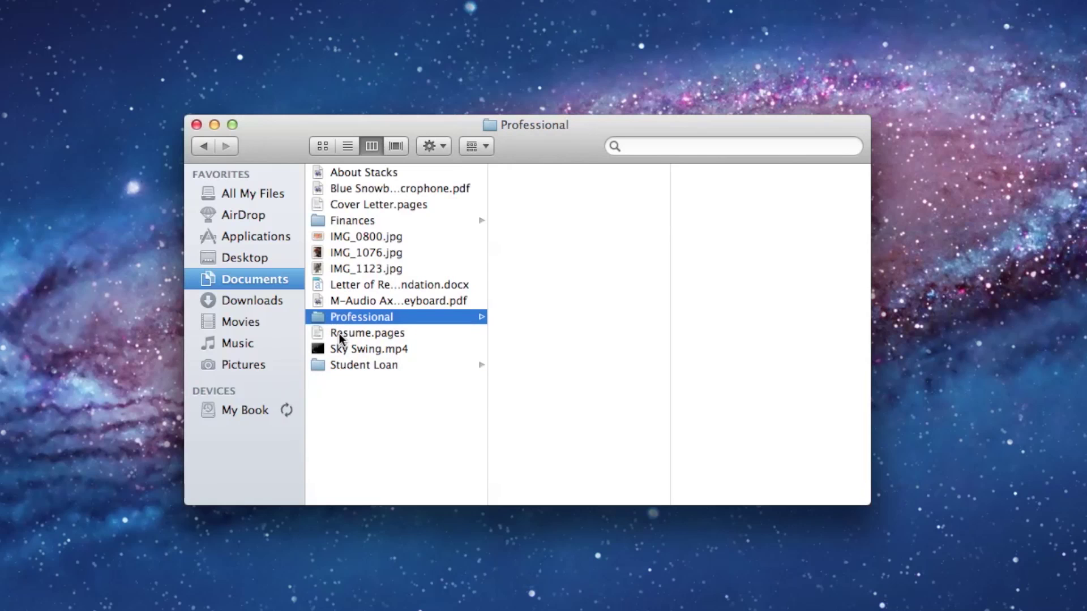
- Move Resume.pages and Cover Letter.pages into the Professional folder
mouse_move(340, 334)
left_mouse_down()
mouse_move(364, 325)
mouse_move(348, 317)
left_mouse_up()
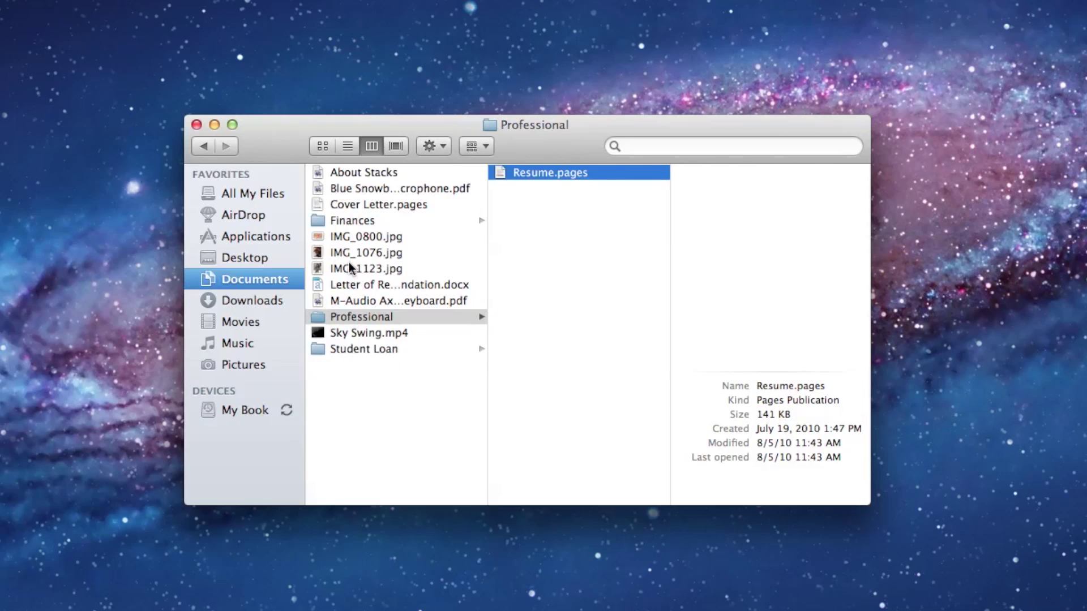
left_click(351, 205)
left_click_drag(351, 205, 351, 319)
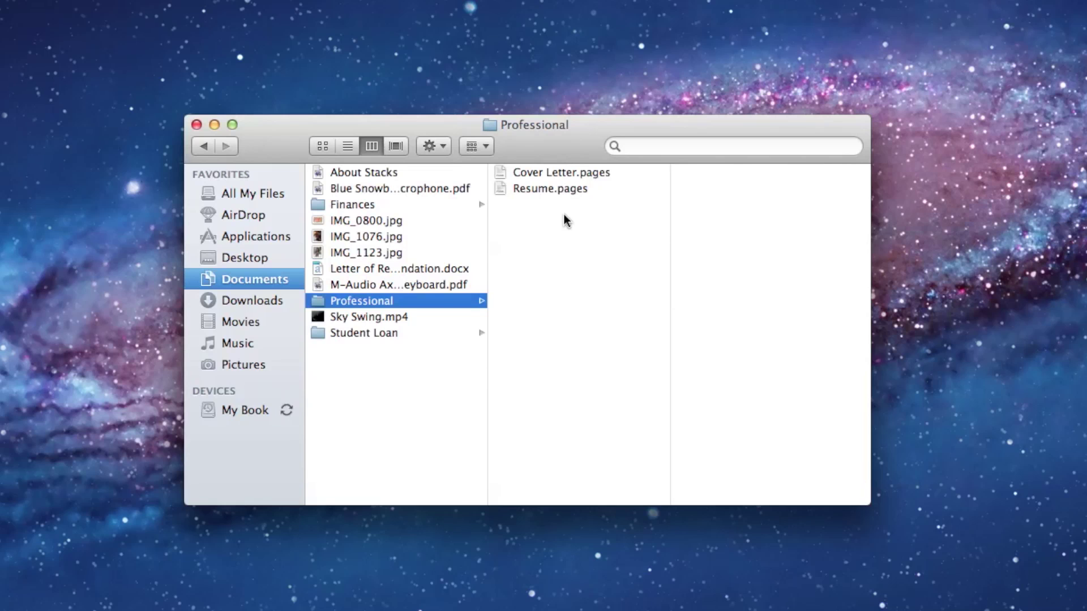
- Show Documents in Icon view and open the Finances folder
left_click(323, 146)
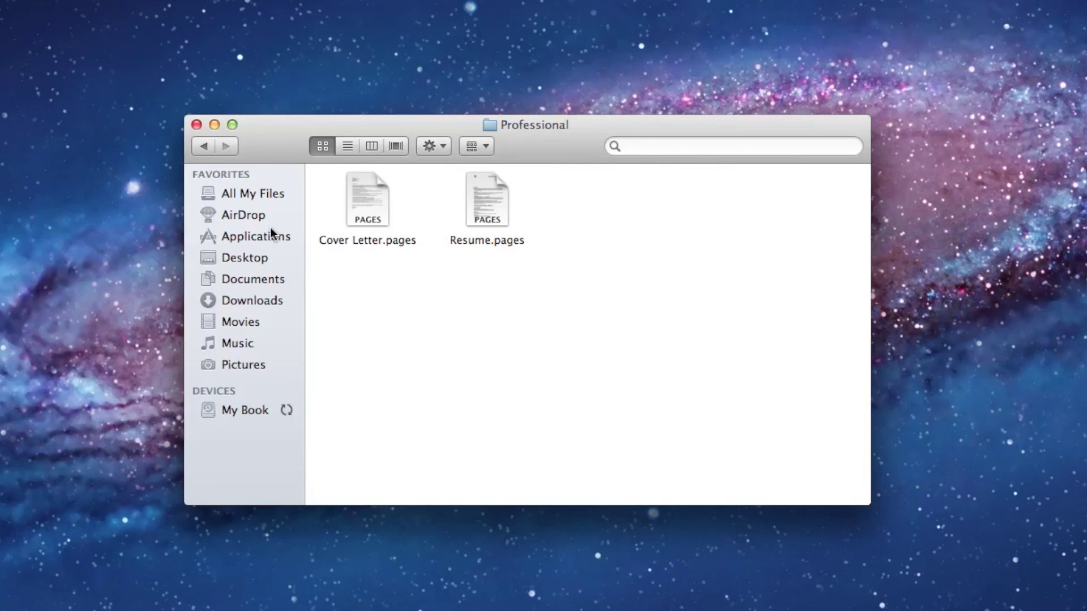
left_click(242, 284)
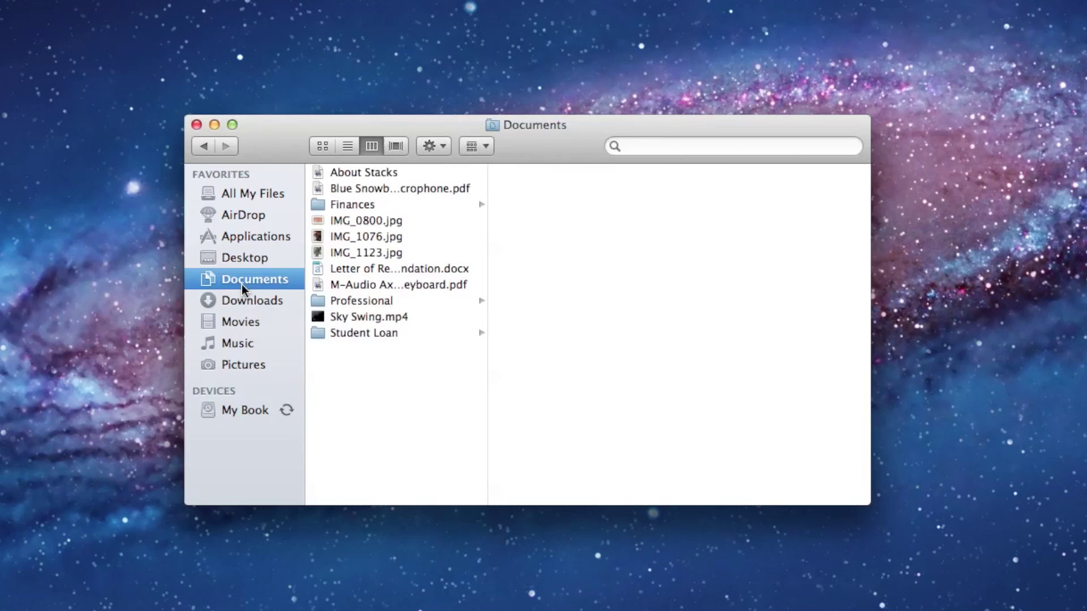
left_click(323, 146)
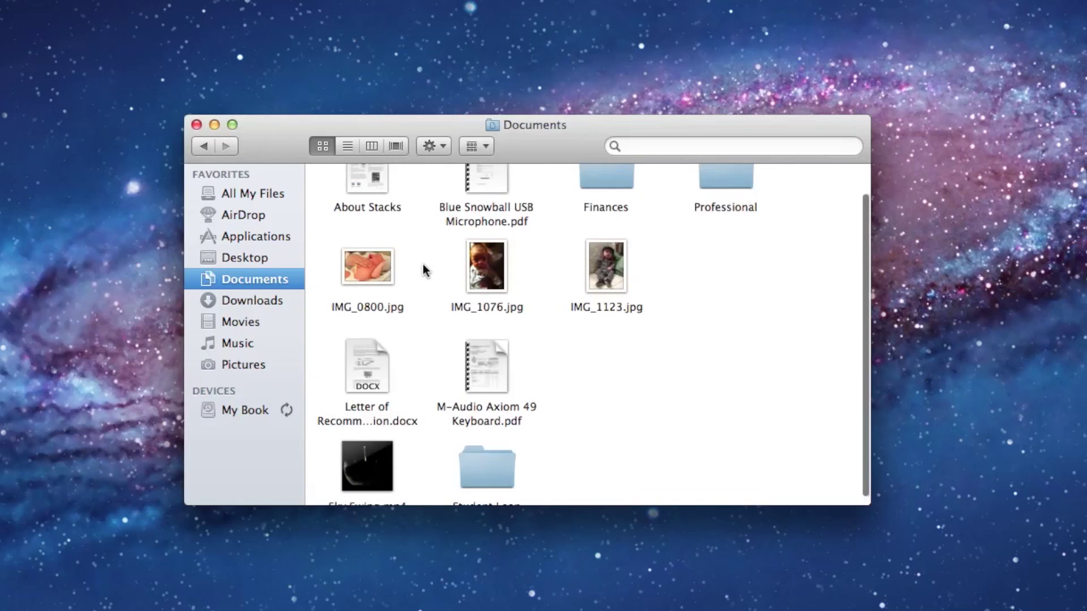
scroll(647, 196, "up", 3)
scroll(641, 282, "down", 2)
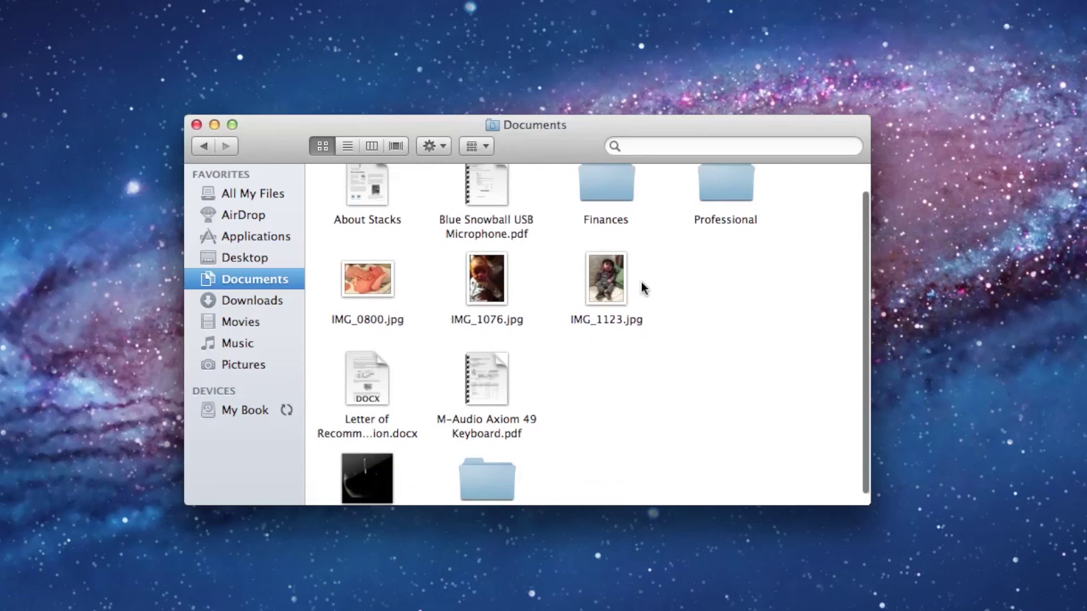
scroll(474, 438, "down", 1)
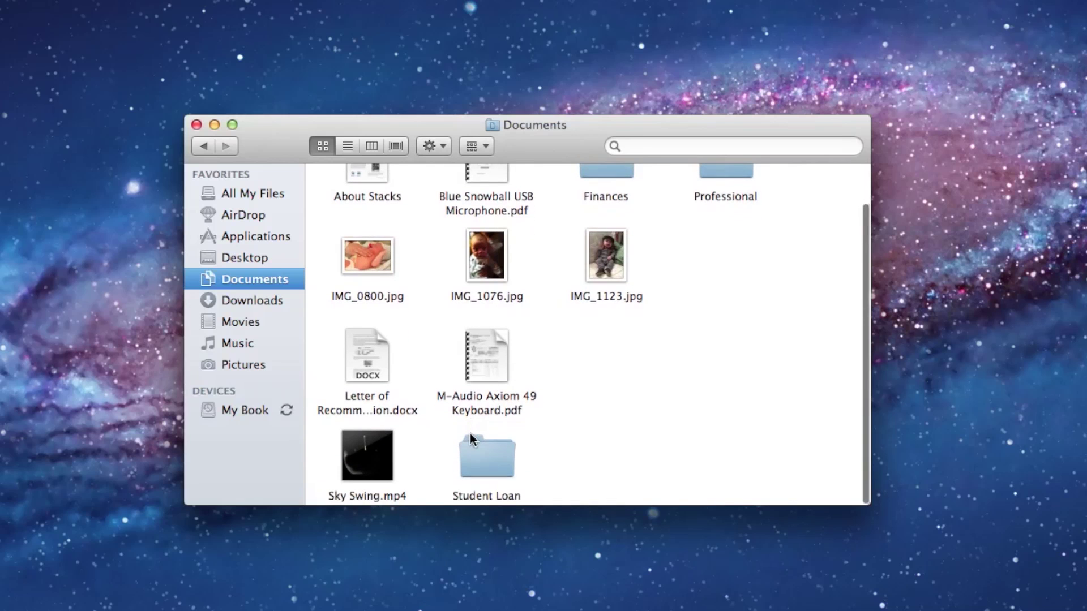
scroll(491, 450, "up", 1)
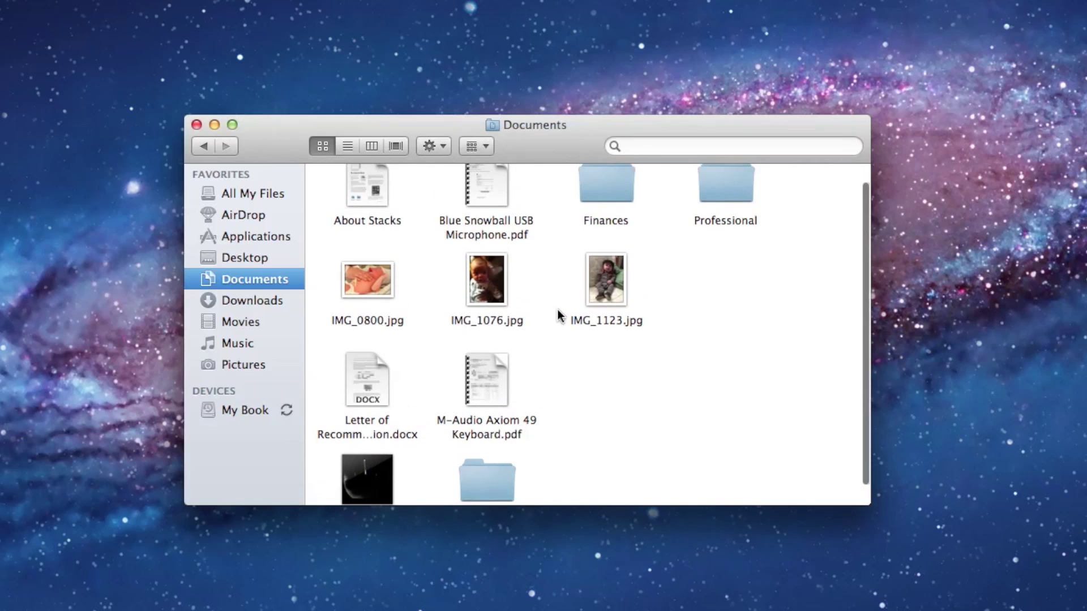
scroll(557, 309, "up", 1)
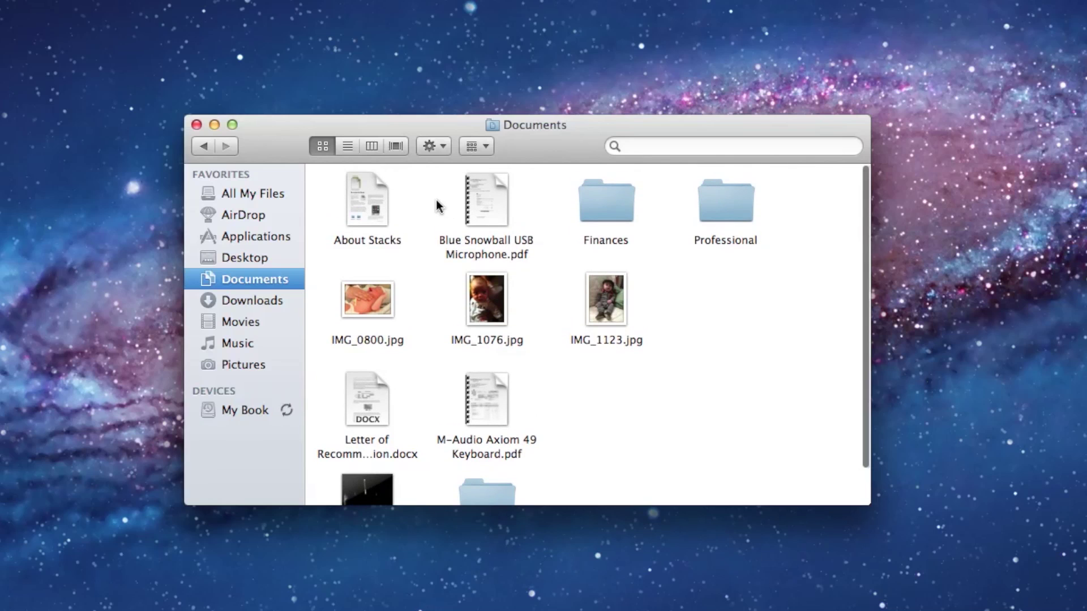
double_click(610, 208)
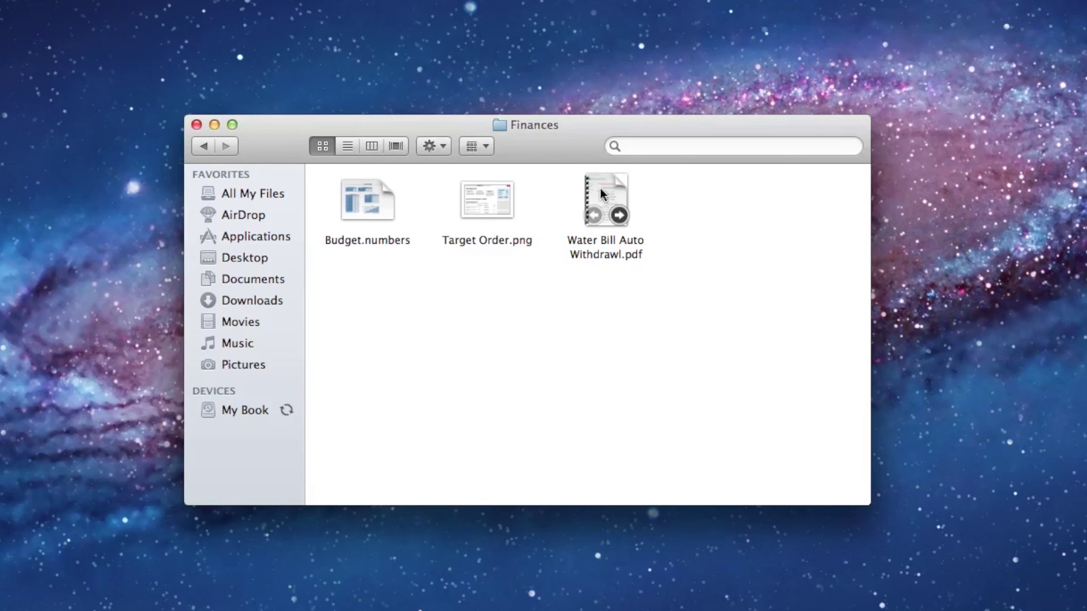
- Switch Documents to Column view with Finances' files shown alongside, then to Cover Flow
left_click(347, 147)
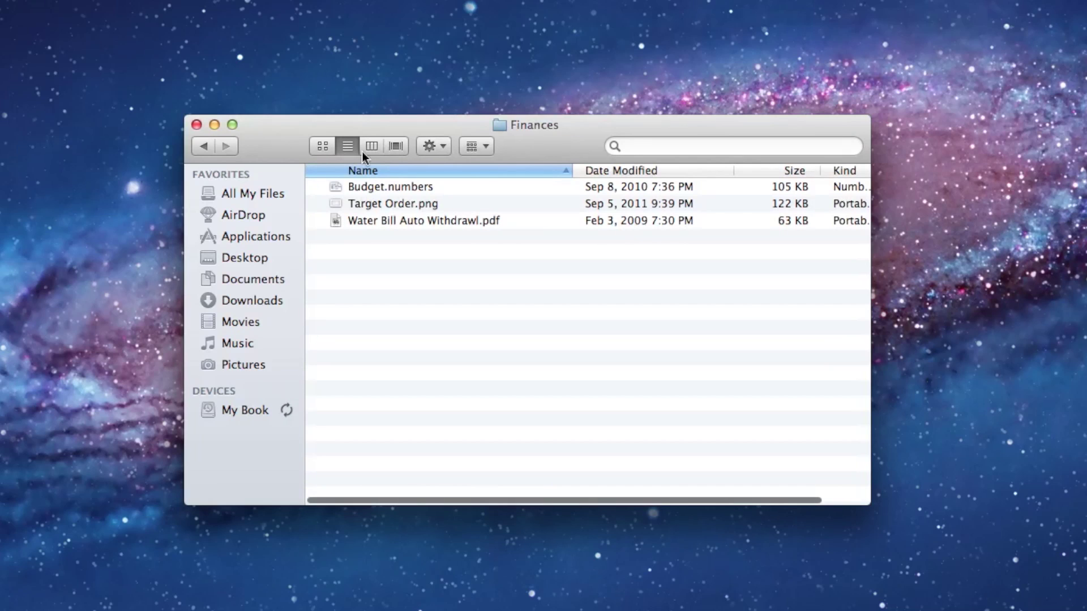
left_click(232, 283)
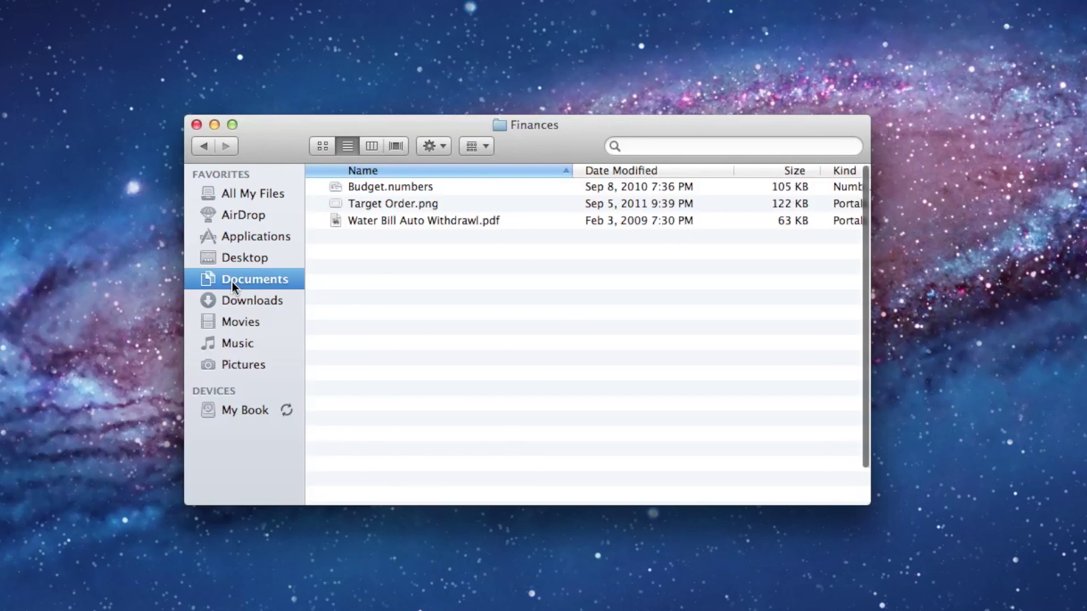
left_click(348, 147)
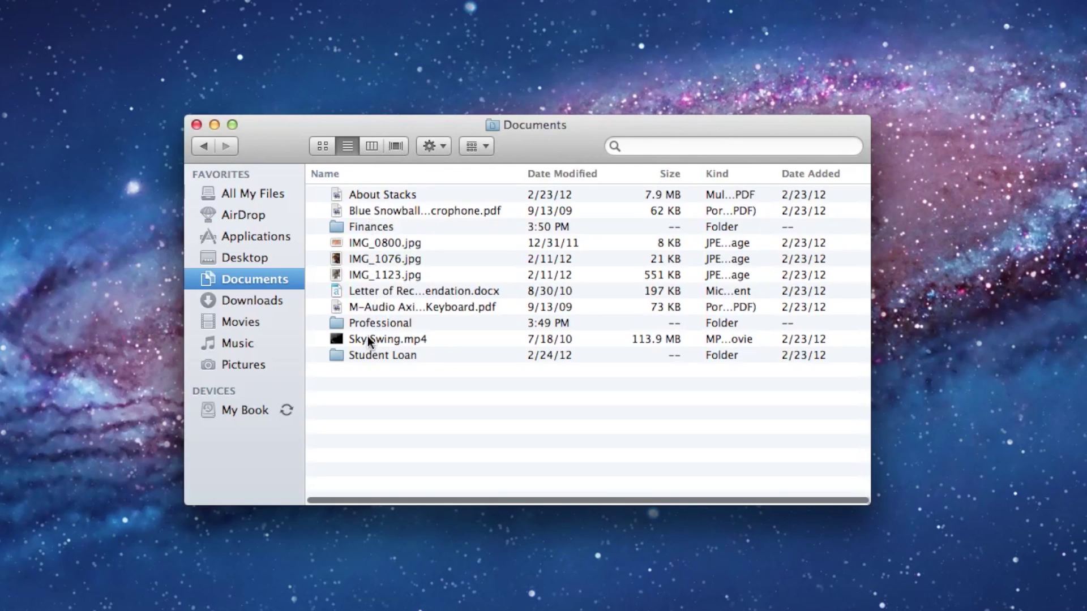
left_click(372, 224)
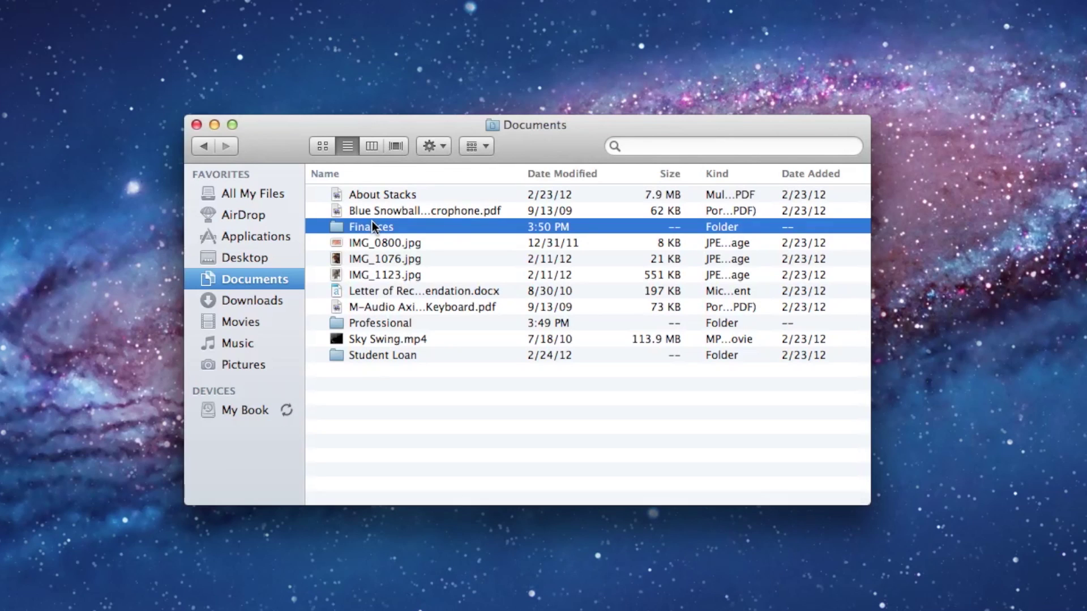
double_click(372, 226)
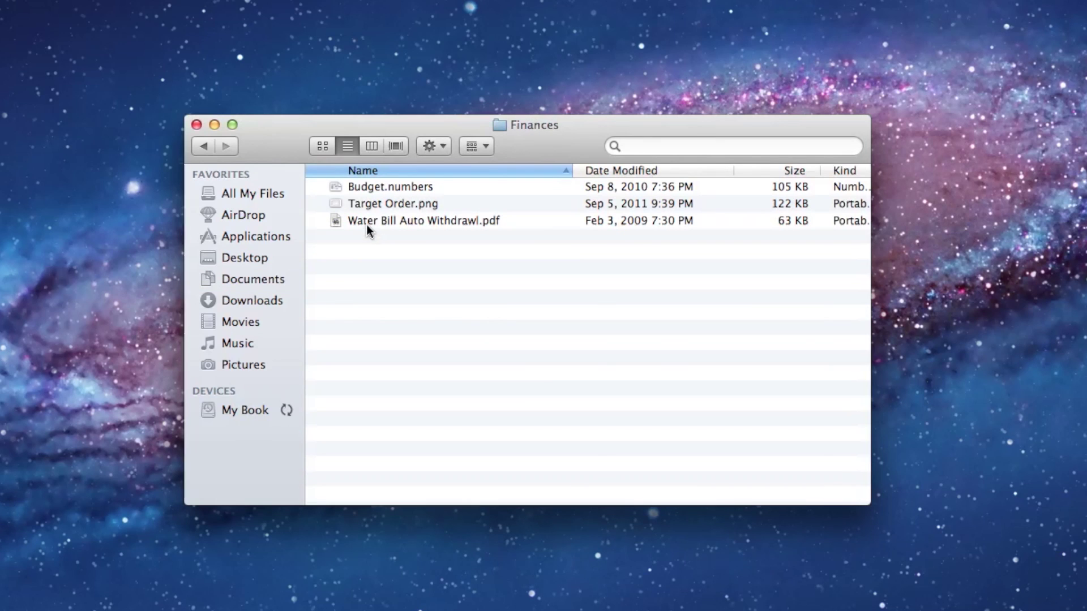
left_click(199, 145)
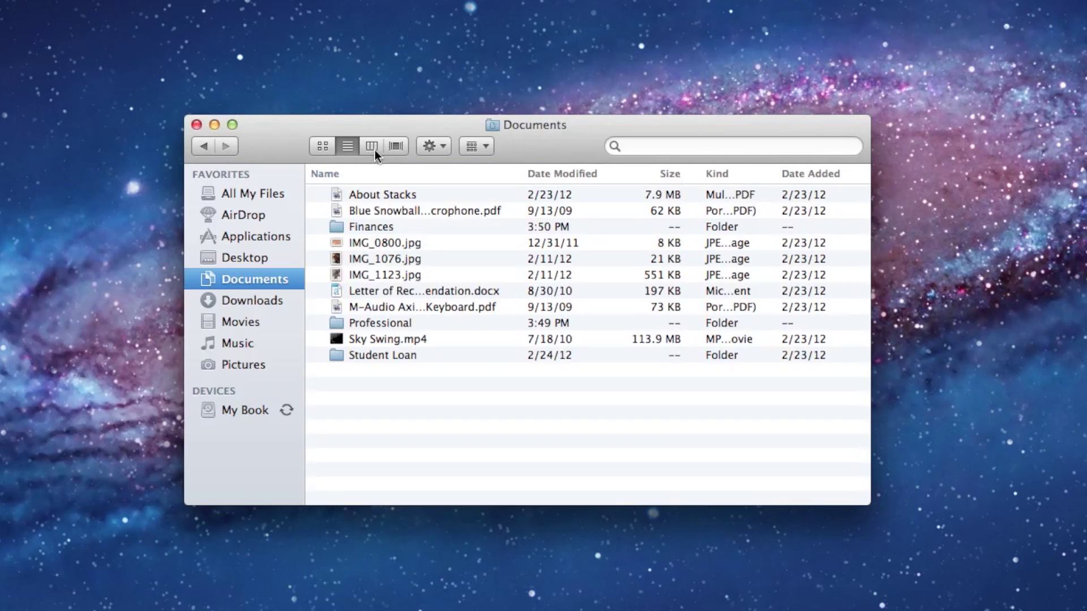
left_click(372, 147)
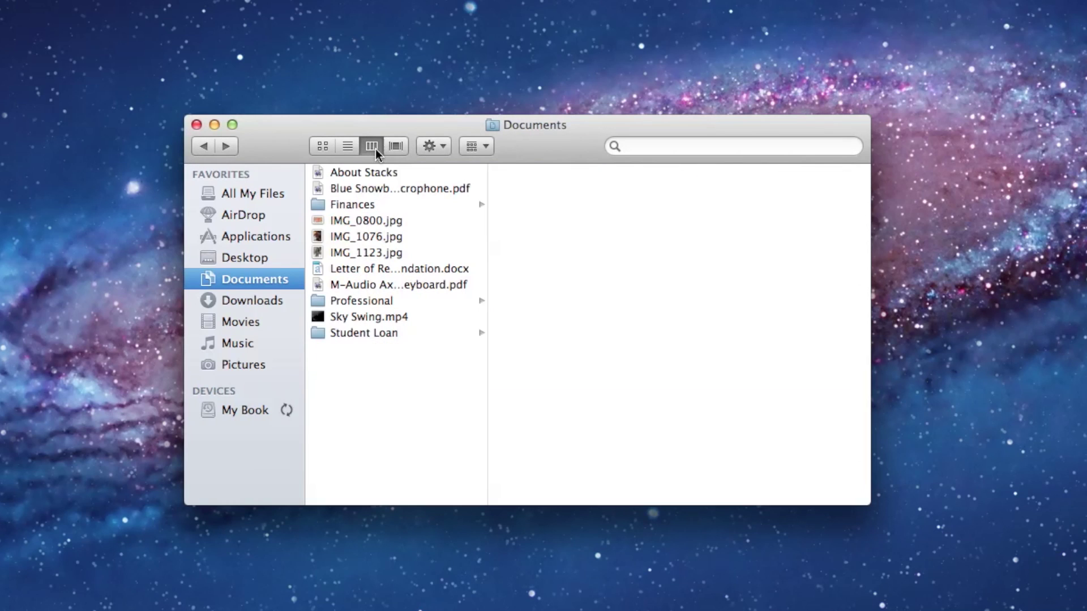
left_click(369, 204)
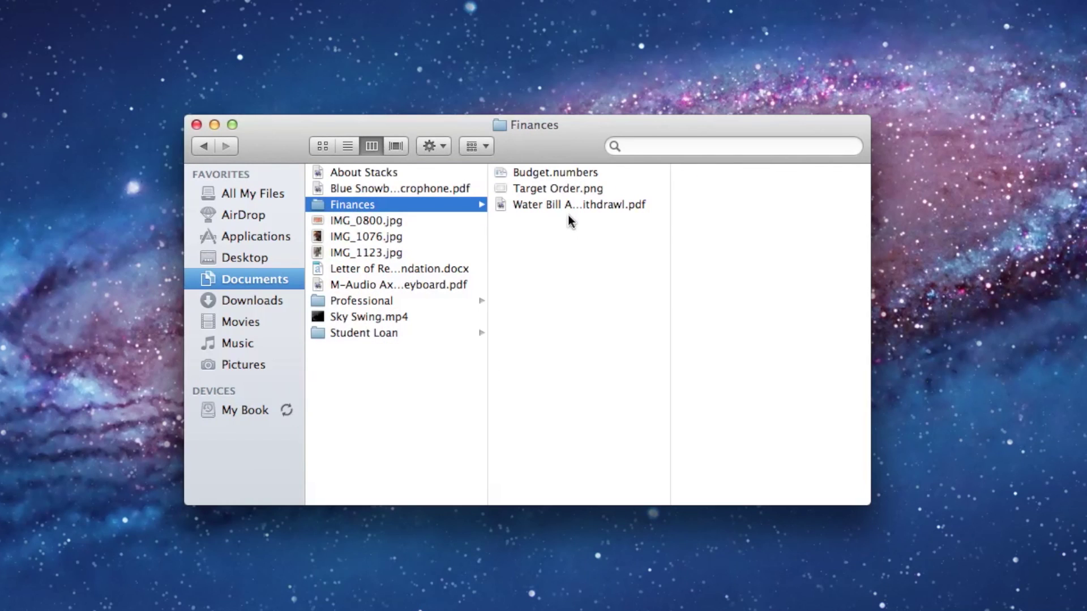
left_click(400, 150)
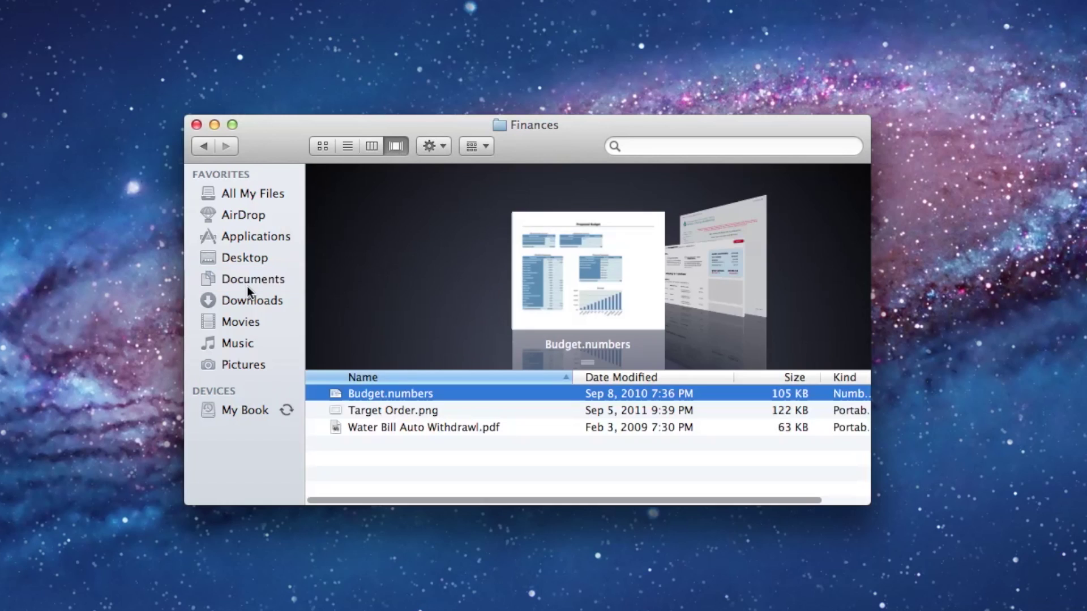
left_click(246, 279)
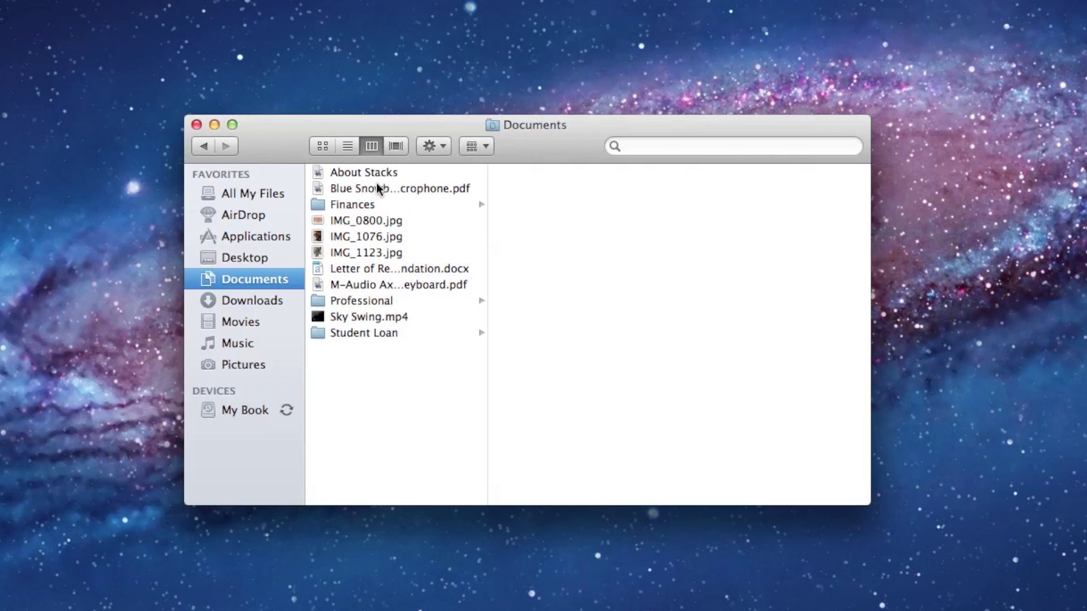
left_click(396, 146)
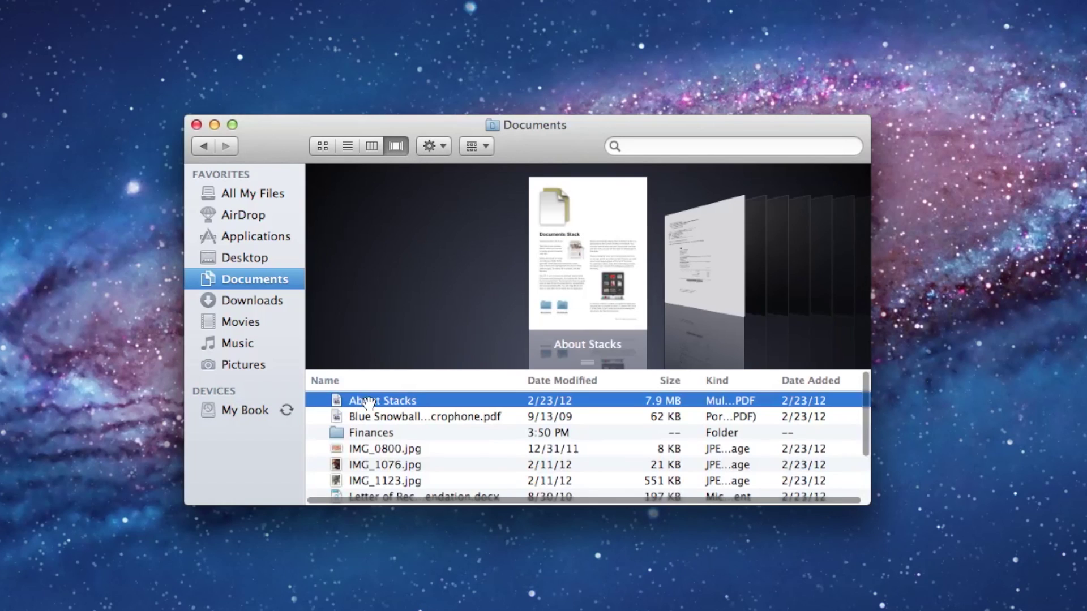
scroll(365, 433, "down", 3)
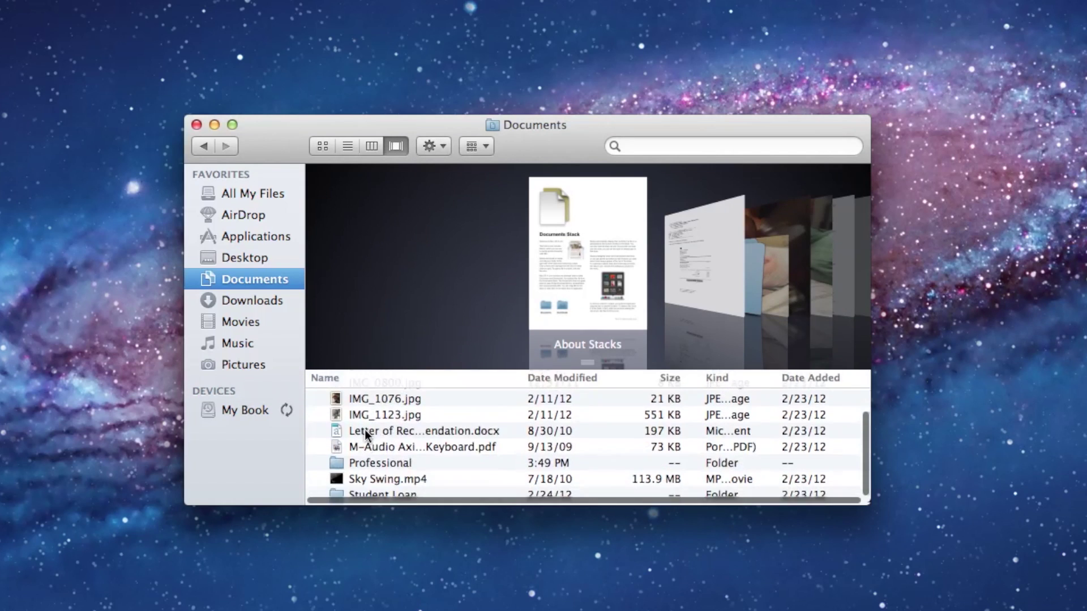
scroll(367, 455, "down", 2)
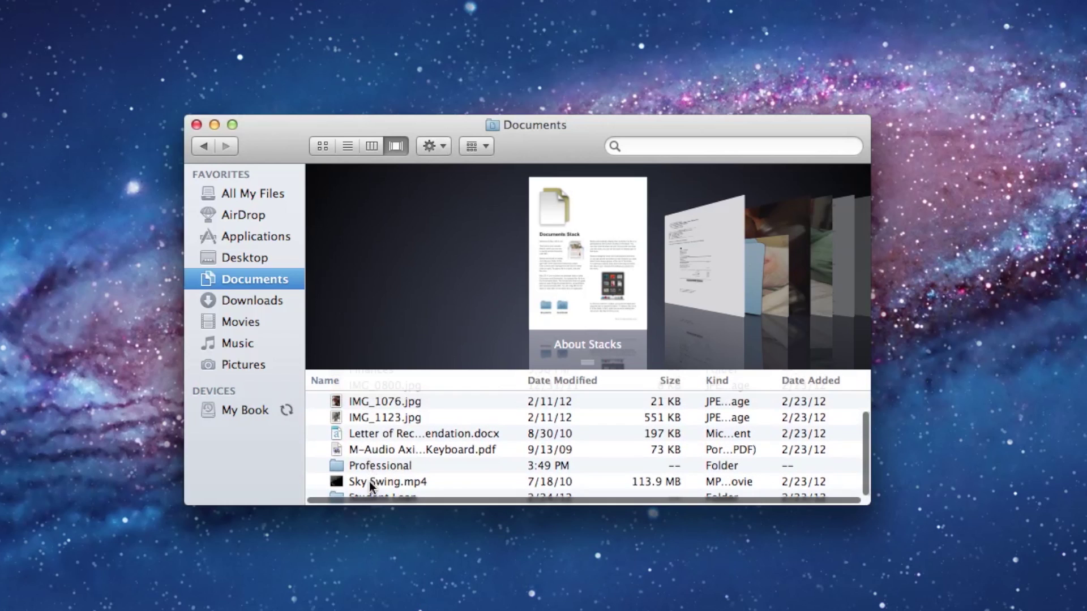
scroll(385, 433, "up", 3)
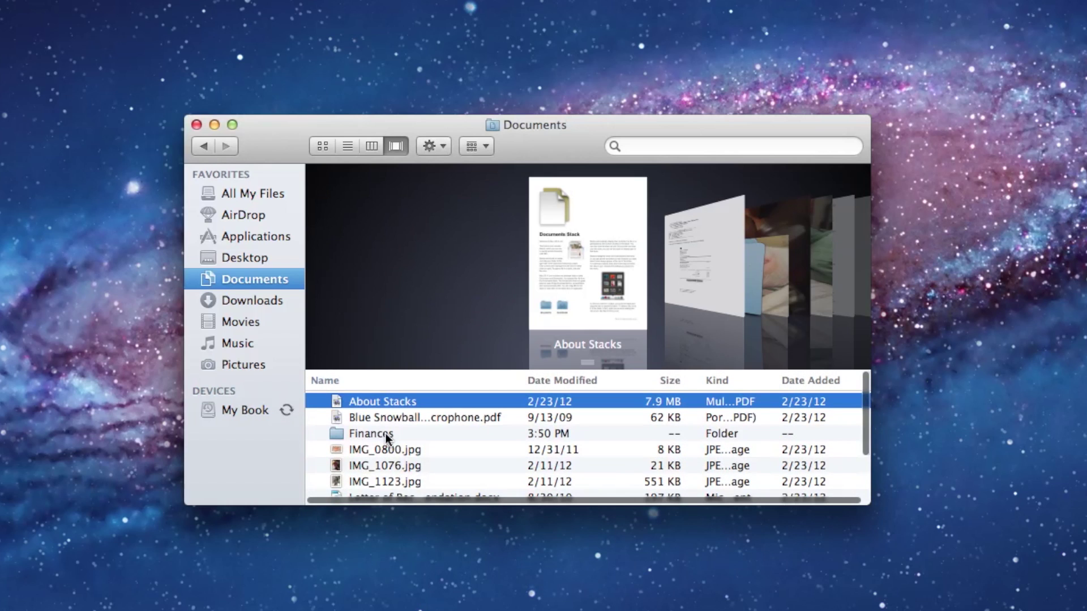
left_click(362, 432)
left_click(361, 431)
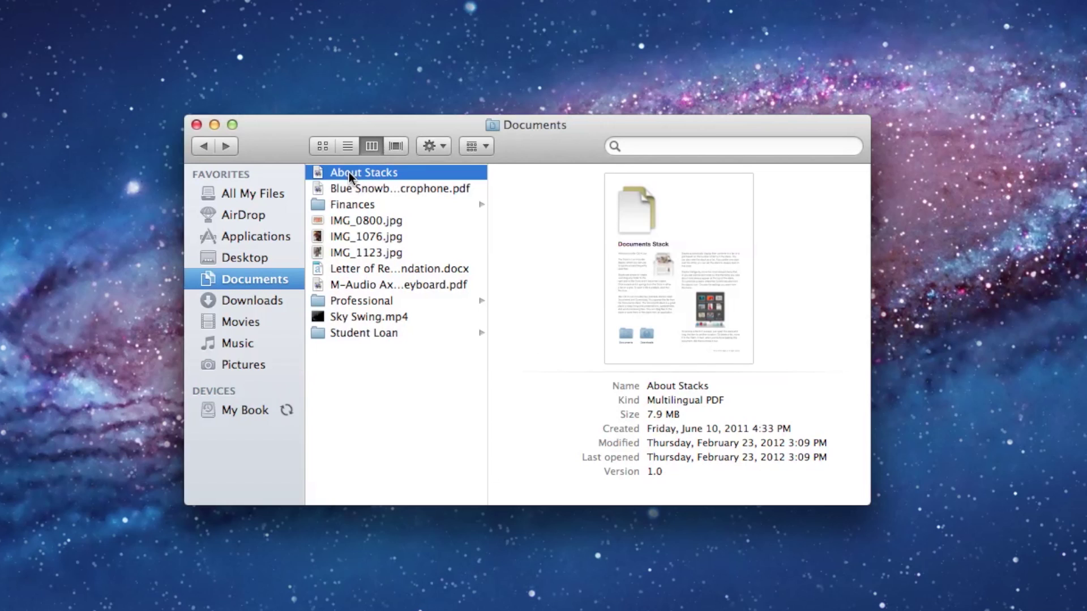
left_click(349, 205)
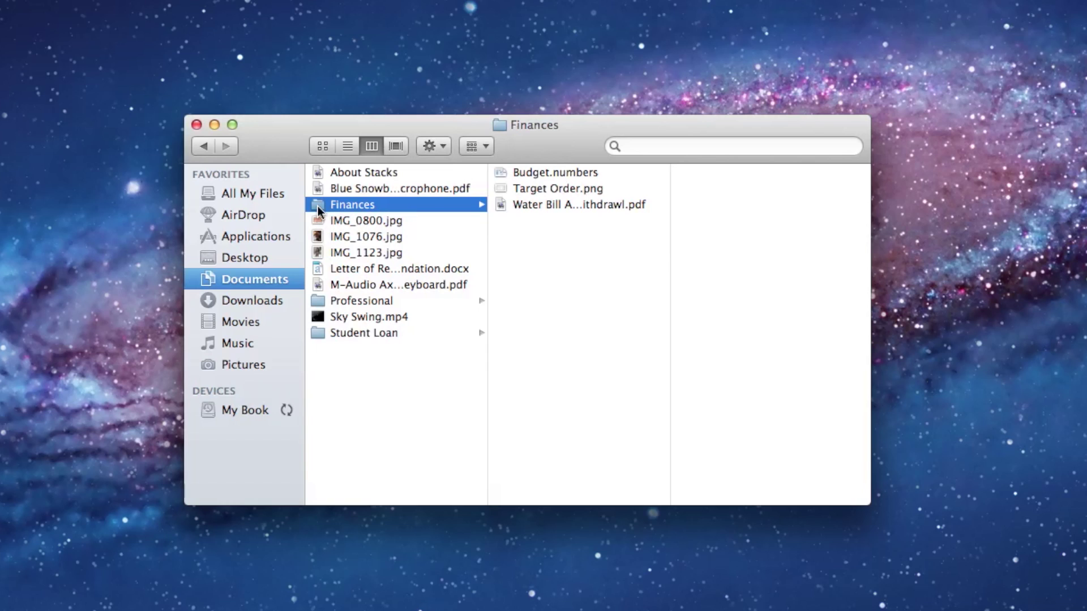
- Make a new subfolder named 'Receipts' inside Finances from the gear Action menu
left_click(431, 146)
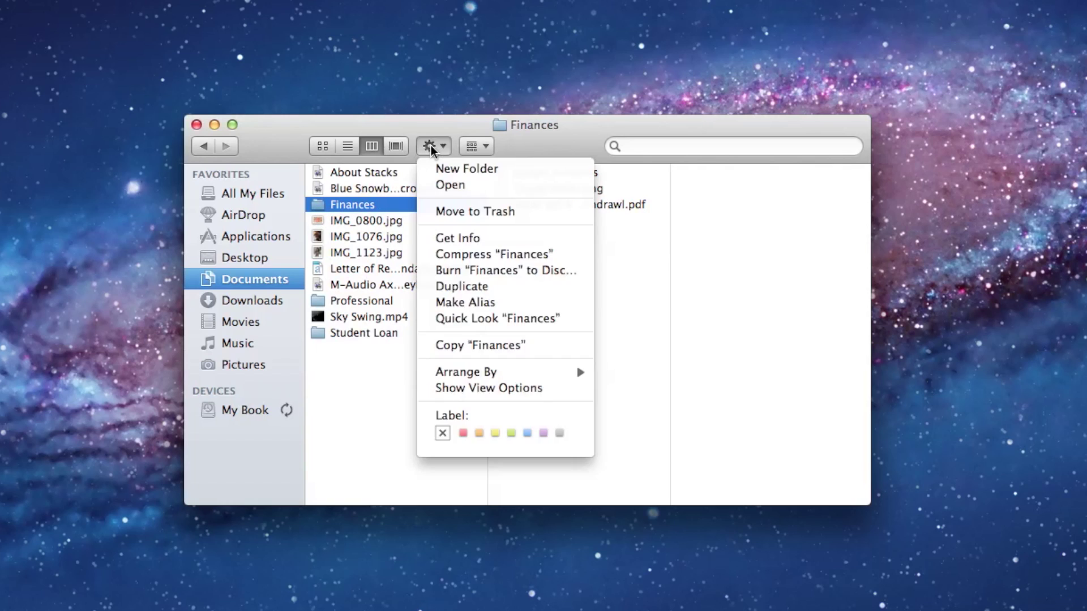
left_click(448, 168)
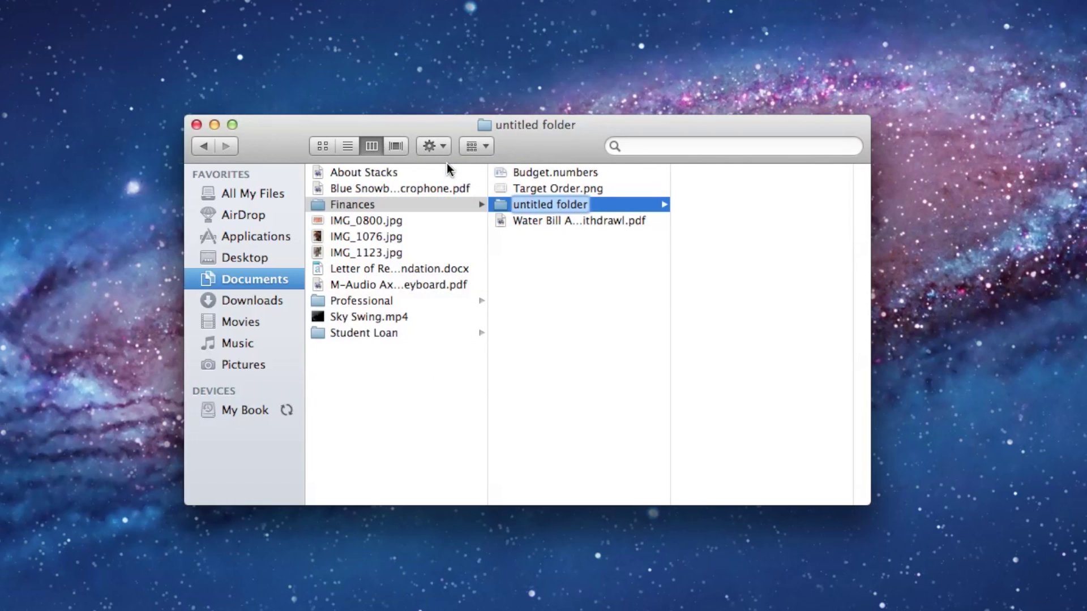
type("Receipts")
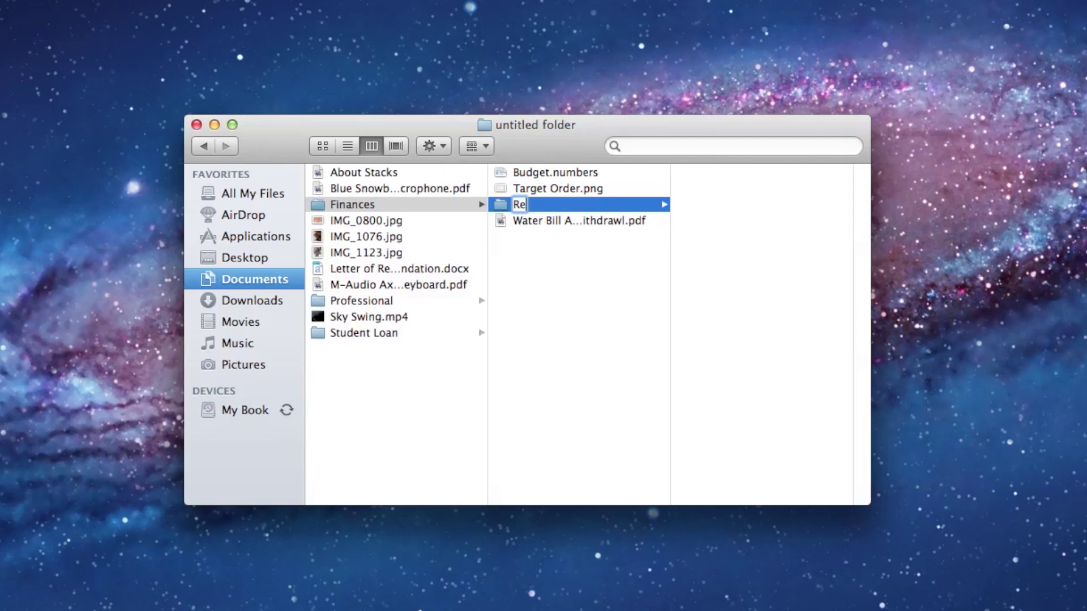
key("Return")
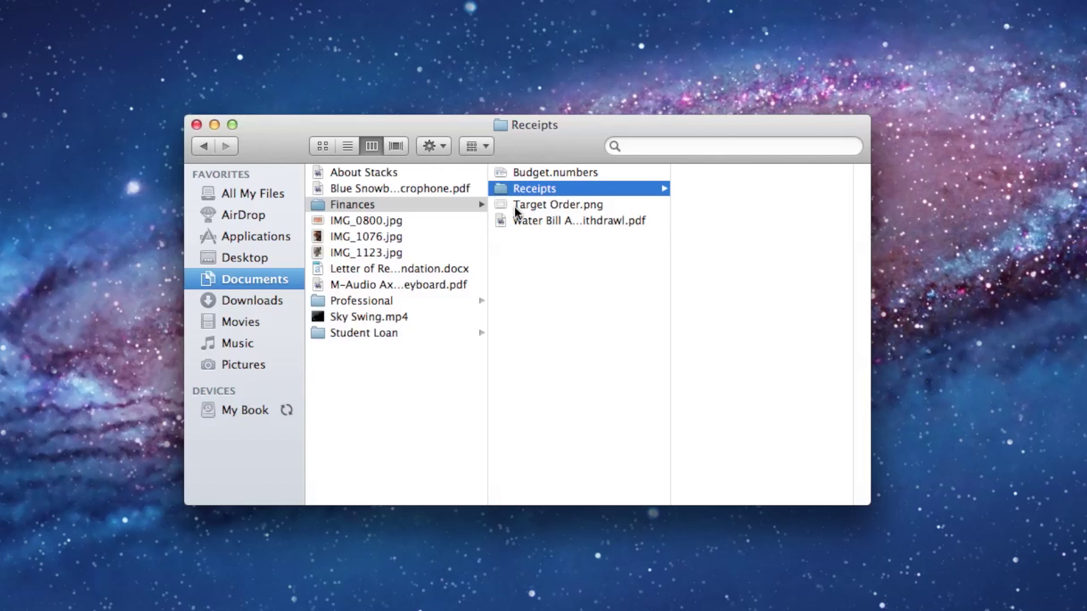
- Drag Target Order.png and the Water Bill PDF into Receipts, then view its contents
left_click_drag(516, 205, 527, 187)
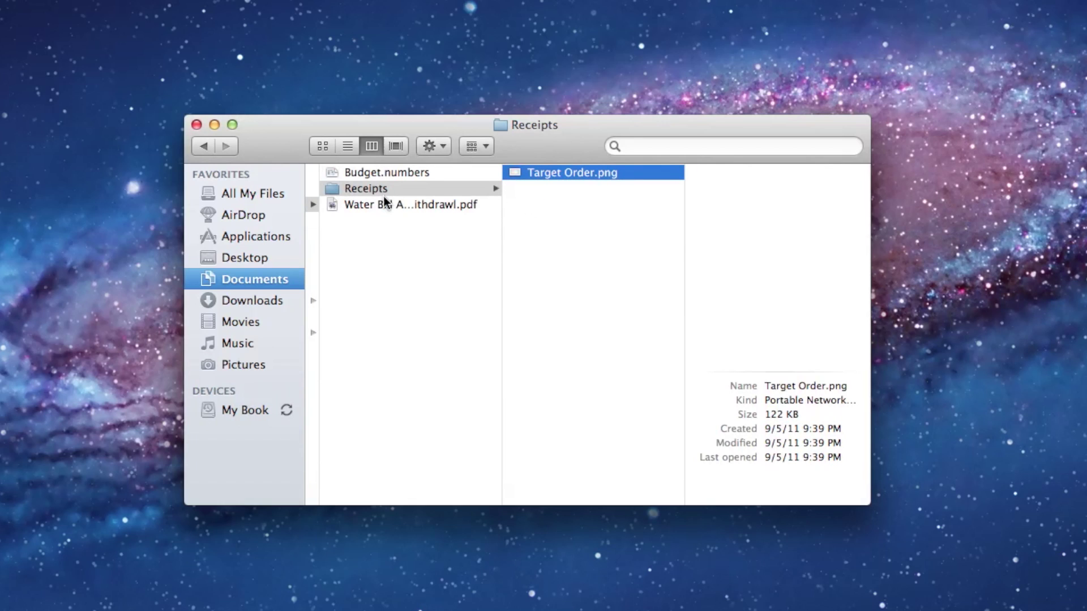
scroll(383, 196, "left", 5)
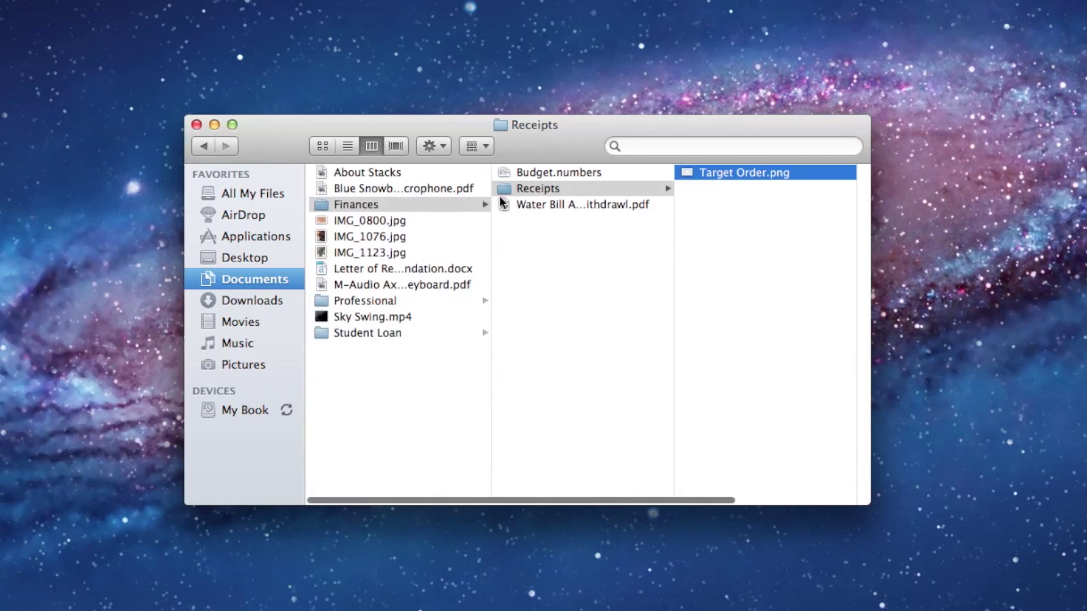
mouse_move(526, 206)
left_mouse_down()
mouse_move(544, 186)
mouse_move(524, 186)
left_mouse_up()
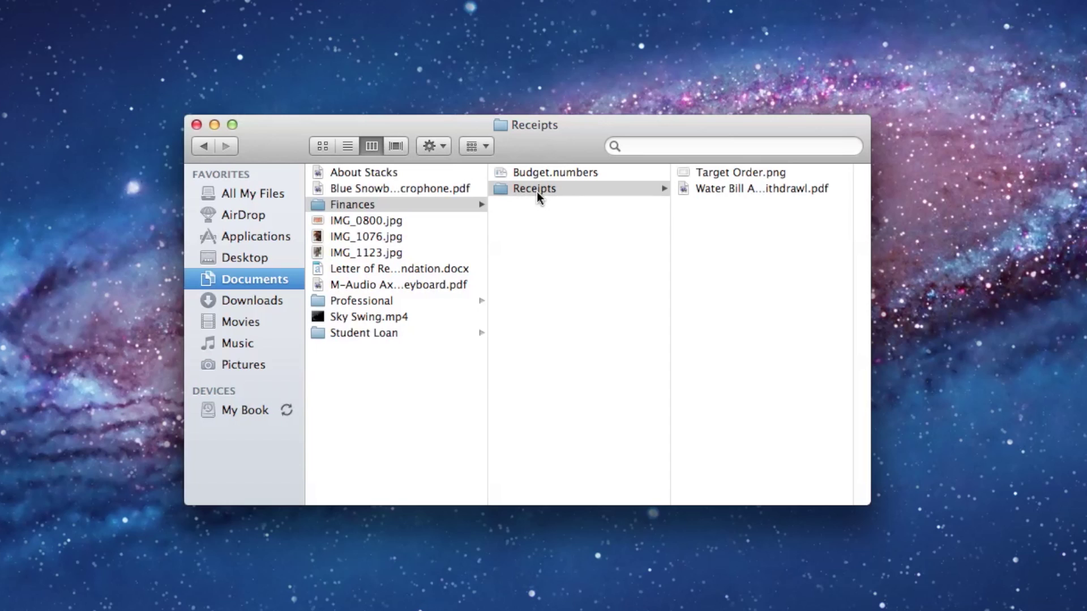
left_click(535, 191)
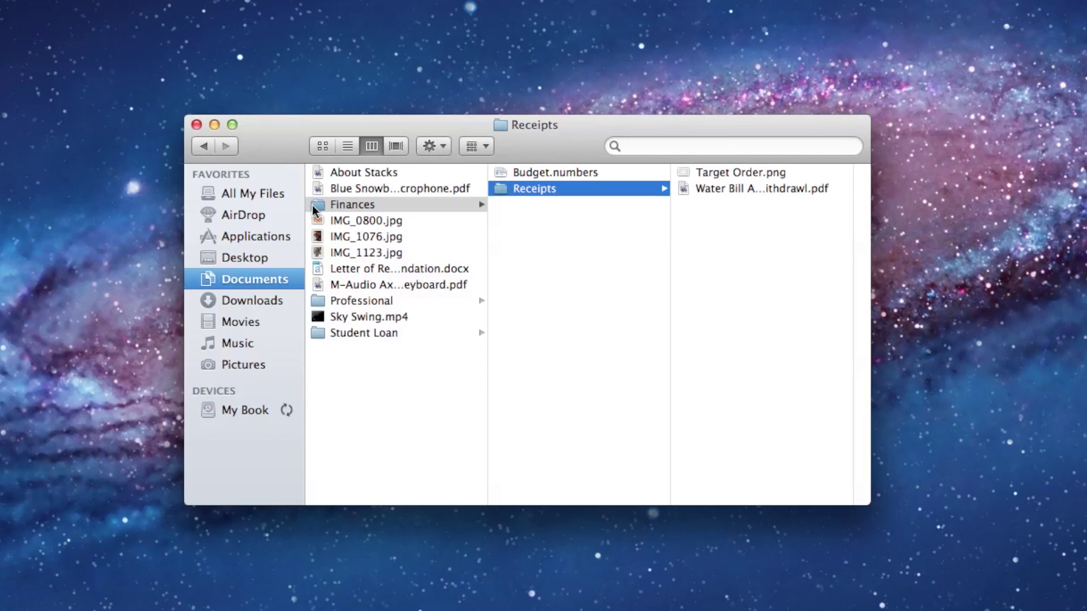
- Create a new folder named 'School' at the top level of Documents
left_click(243, 280)
left_click(422, 148)
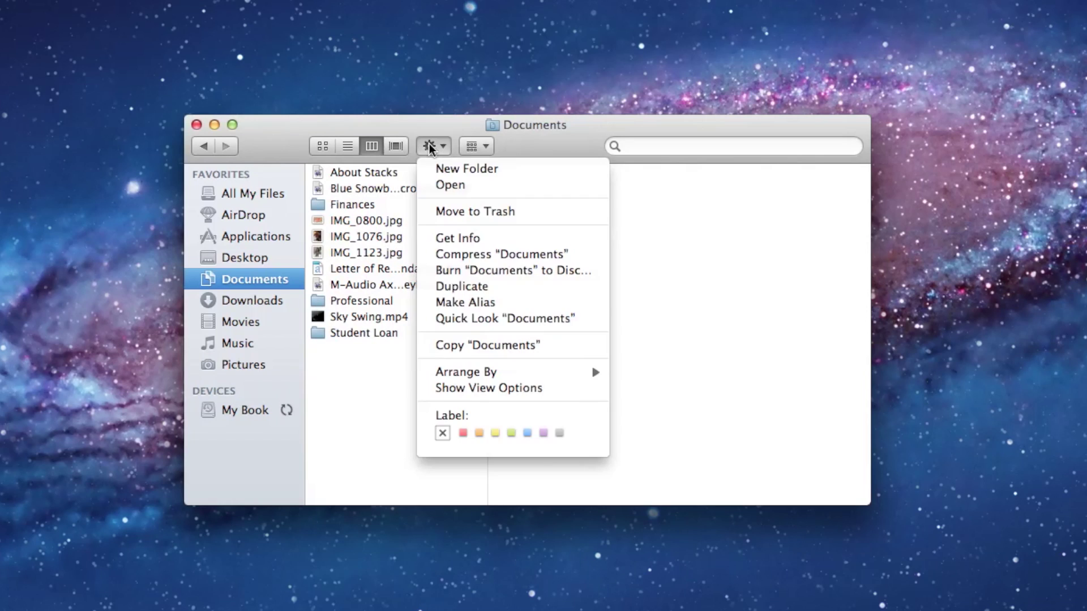
left_click(437, 169)
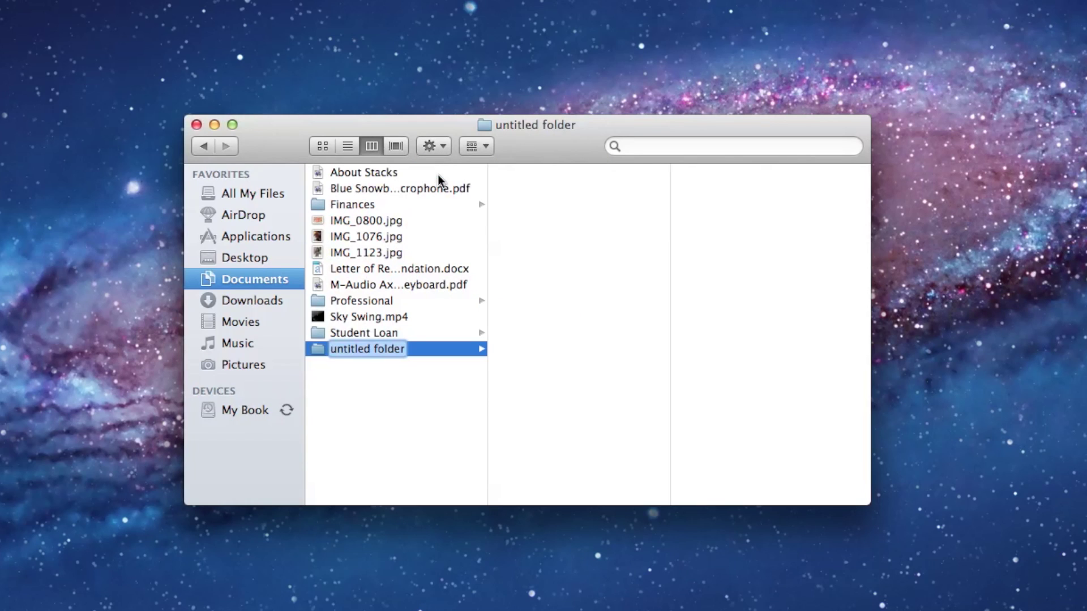
type("School")
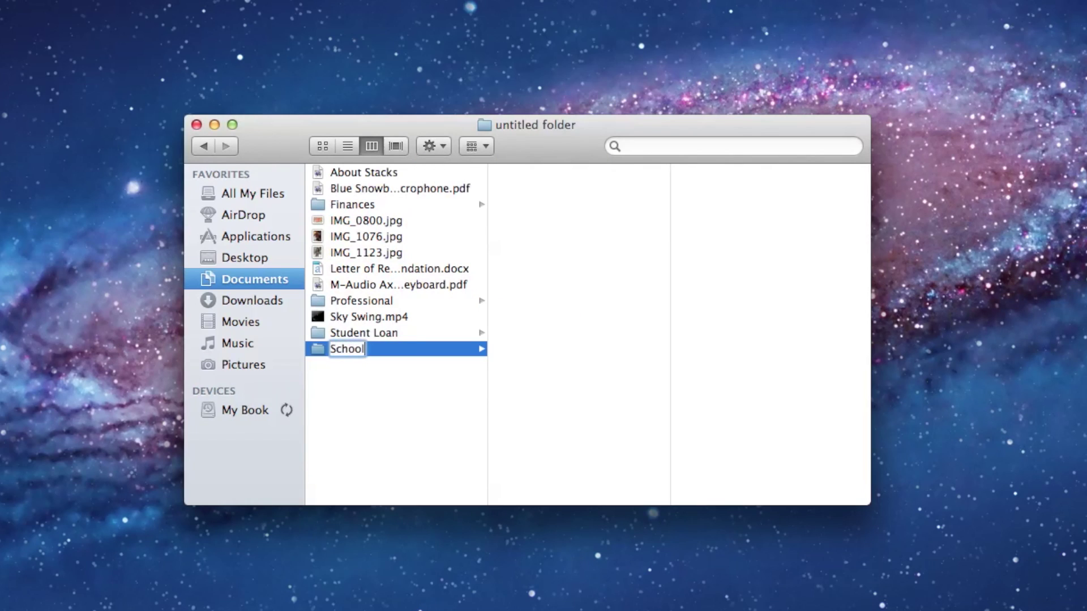
key("Return")
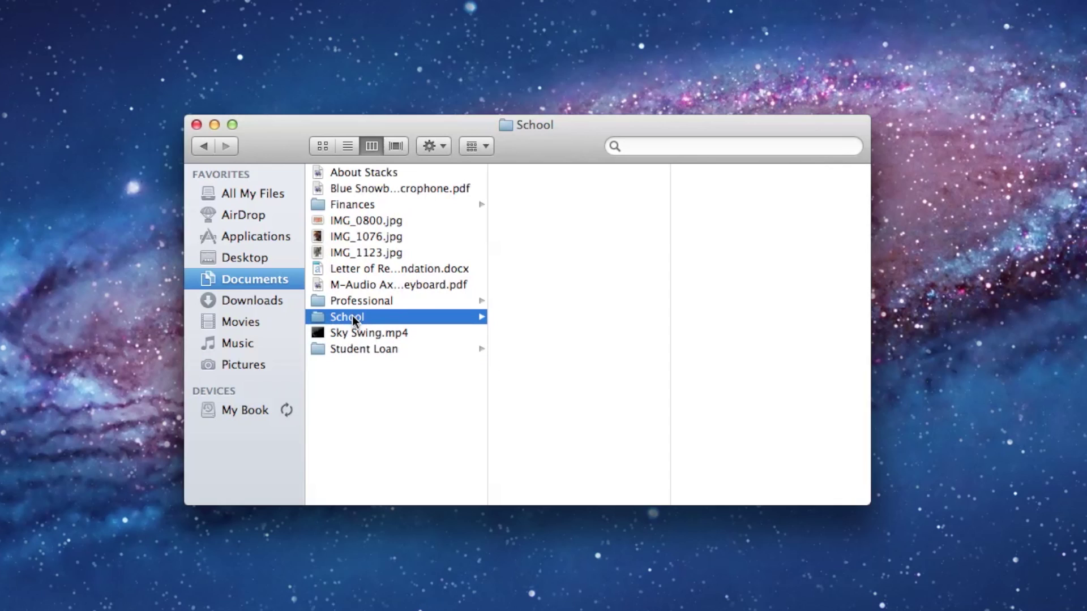
- Add a subfolder named '2012' inside the School folder
left_click(353, 318)
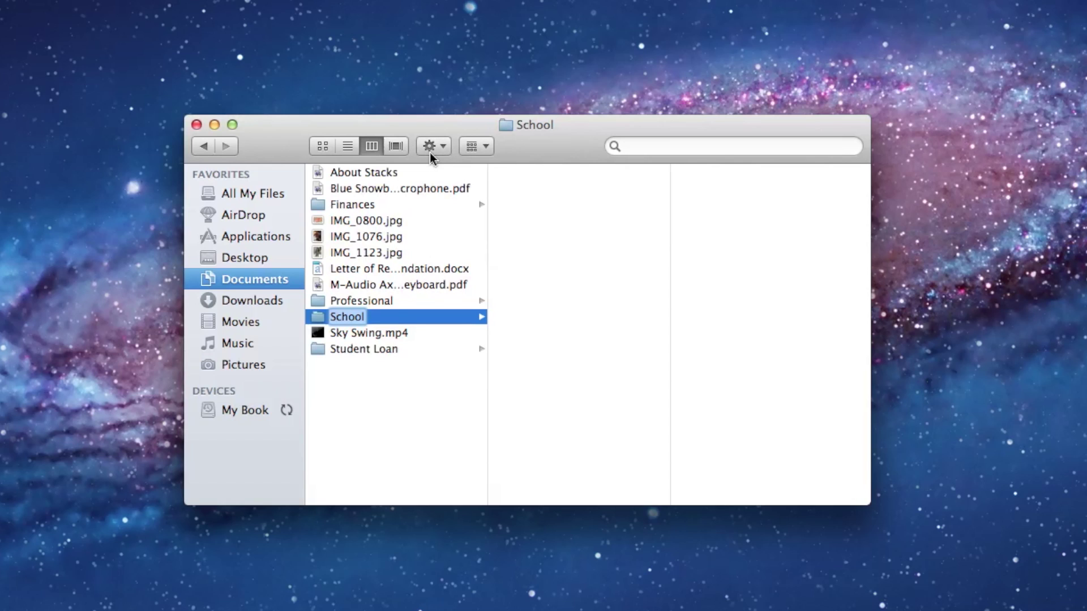
left_click(429, 154)
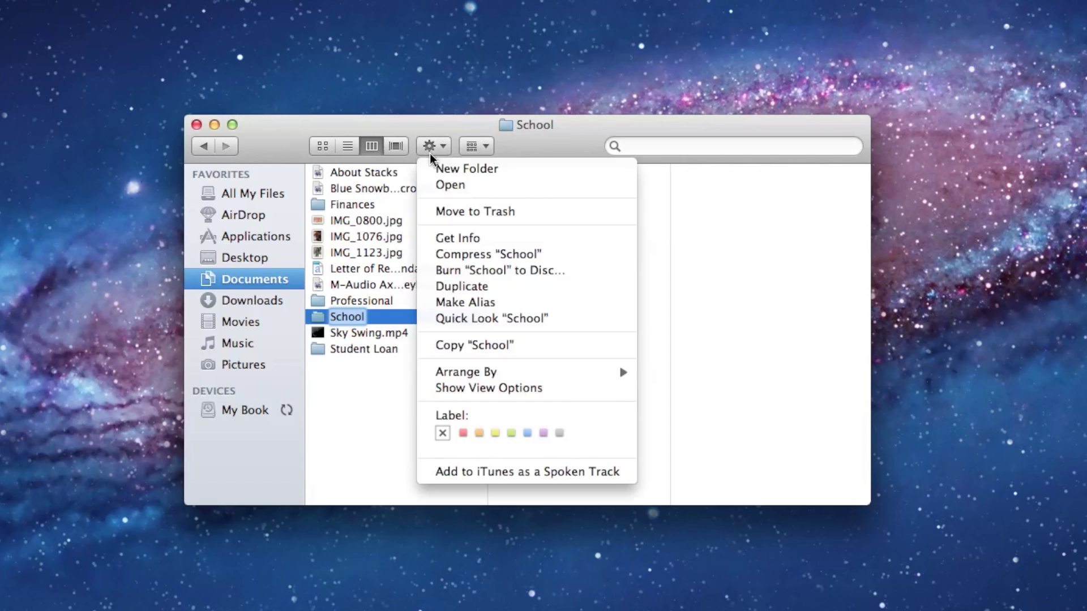
left_click(429, 154)
left_click(429, 154)
left_click(447, 168)
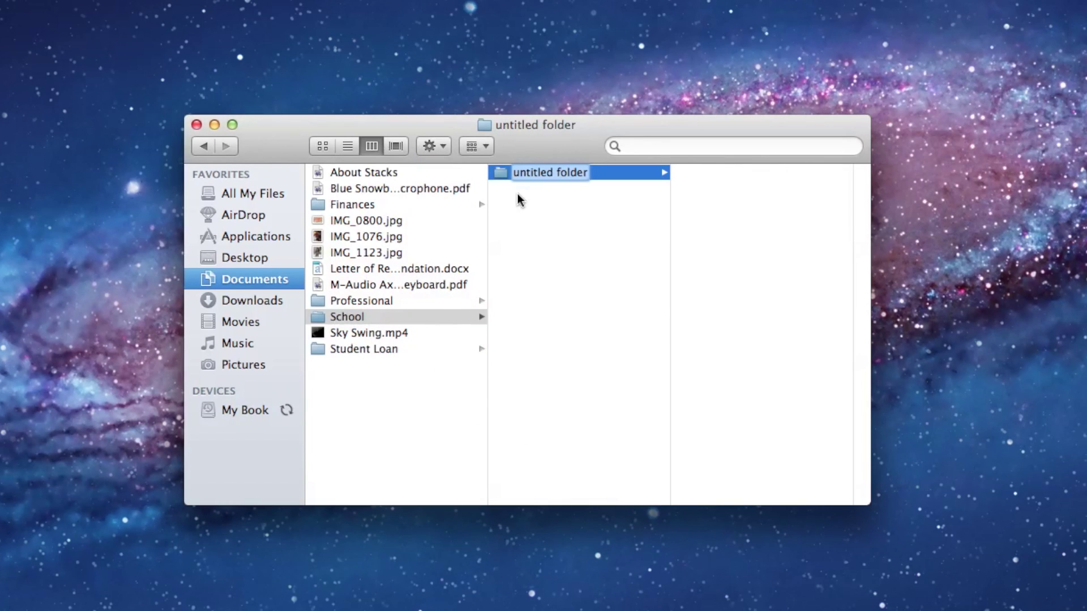
type("20")
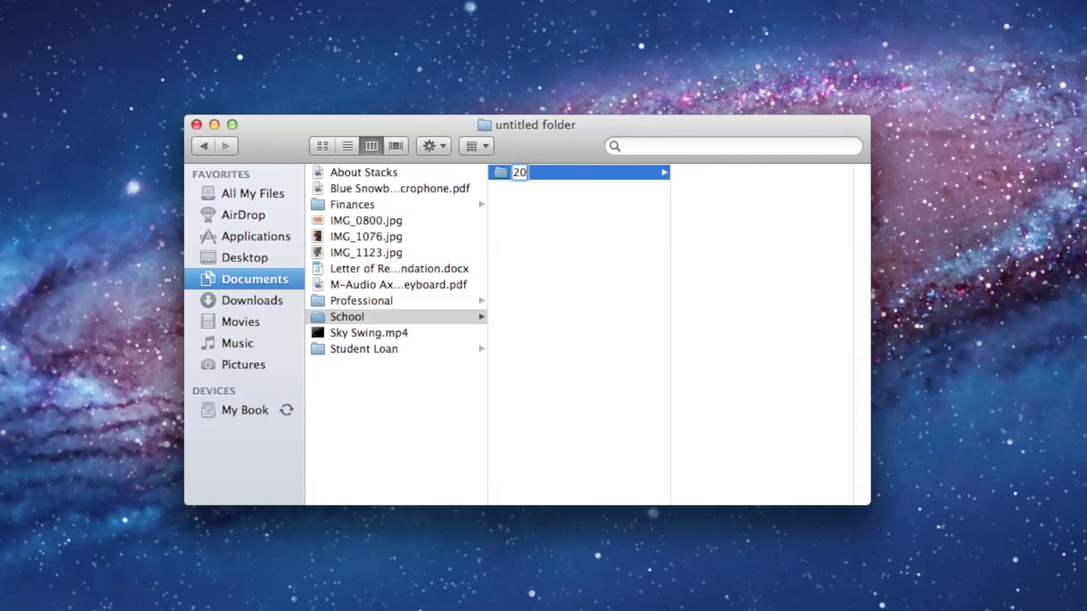
type("102")
key("Return")
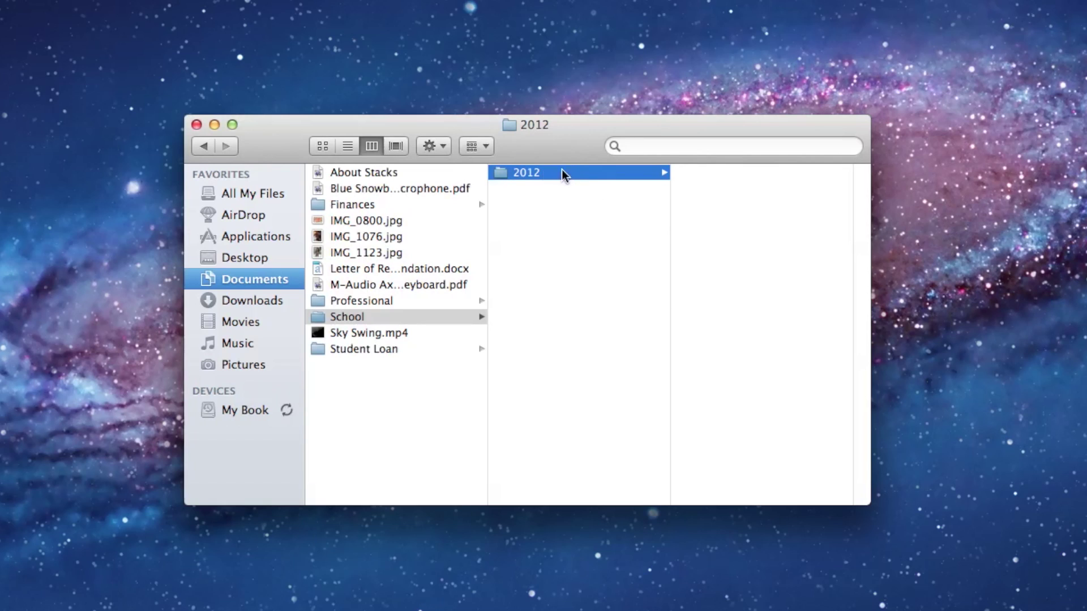
- Create an 'English' subfolder inside 2012
left_click(447, 146)
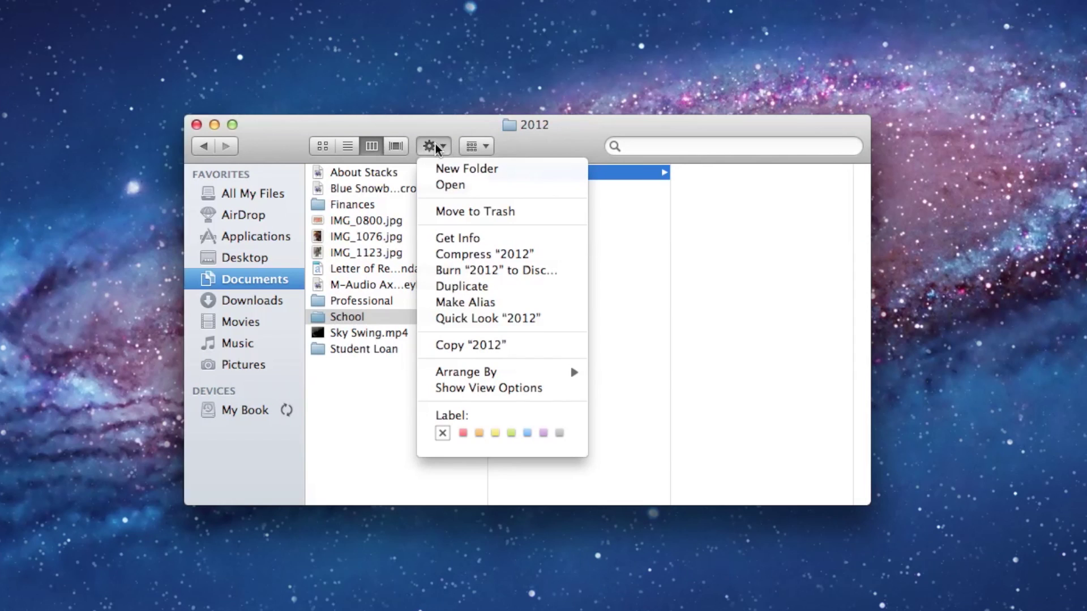
left_click(439, 170)
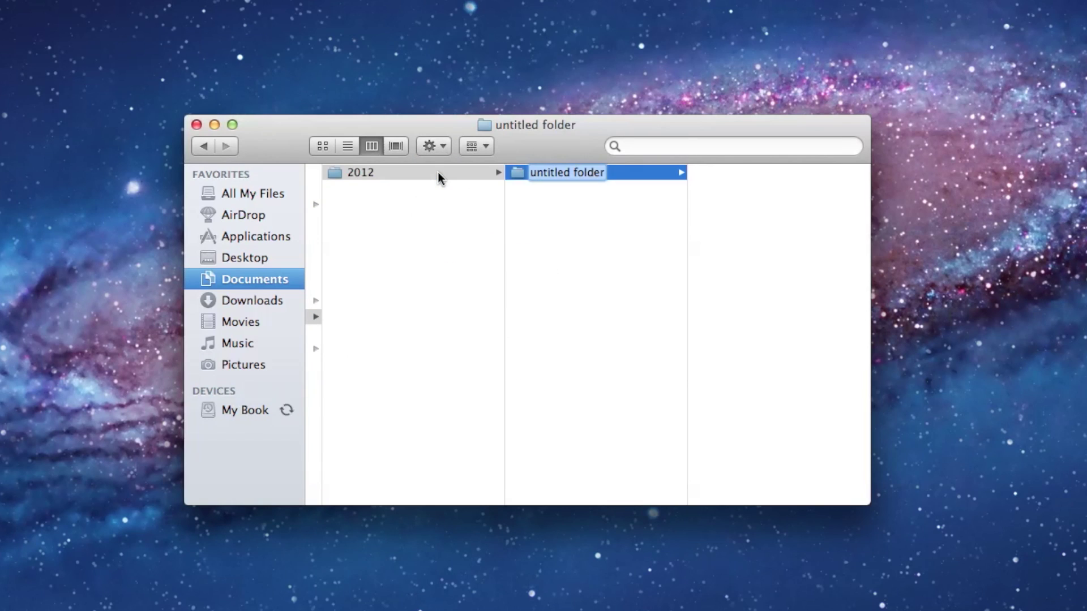
type("English")
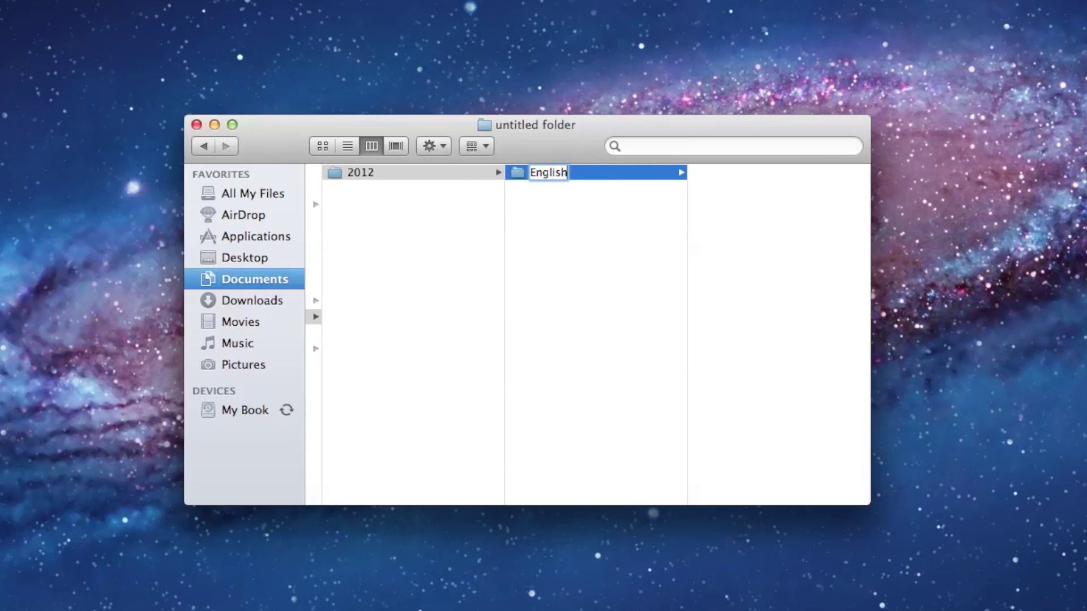
key("Return")
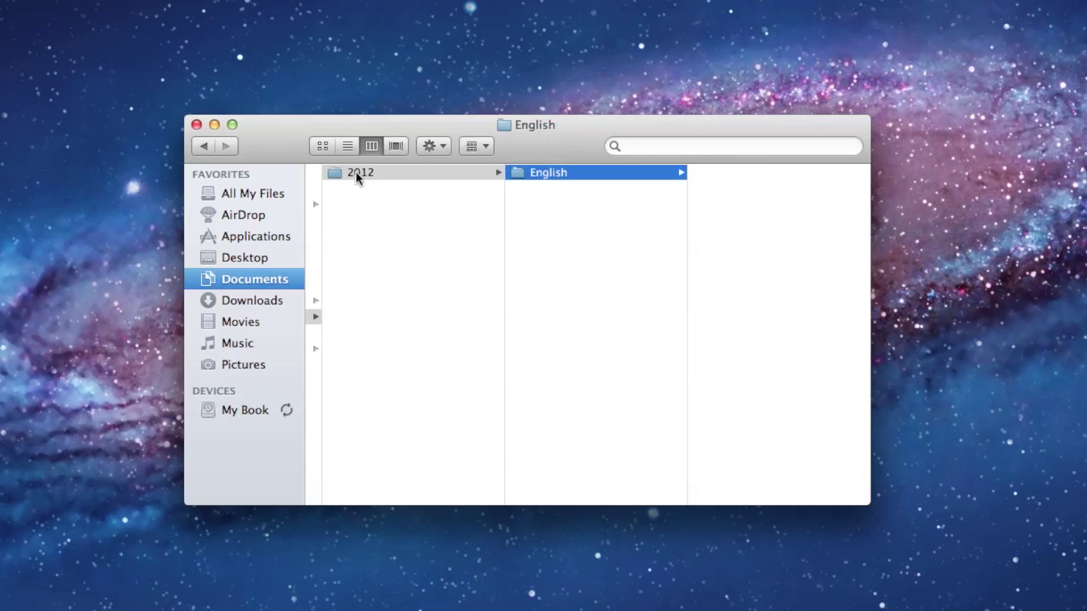
- Create a 'Spanish' subfolder inside 2012
left_click(355, 172)
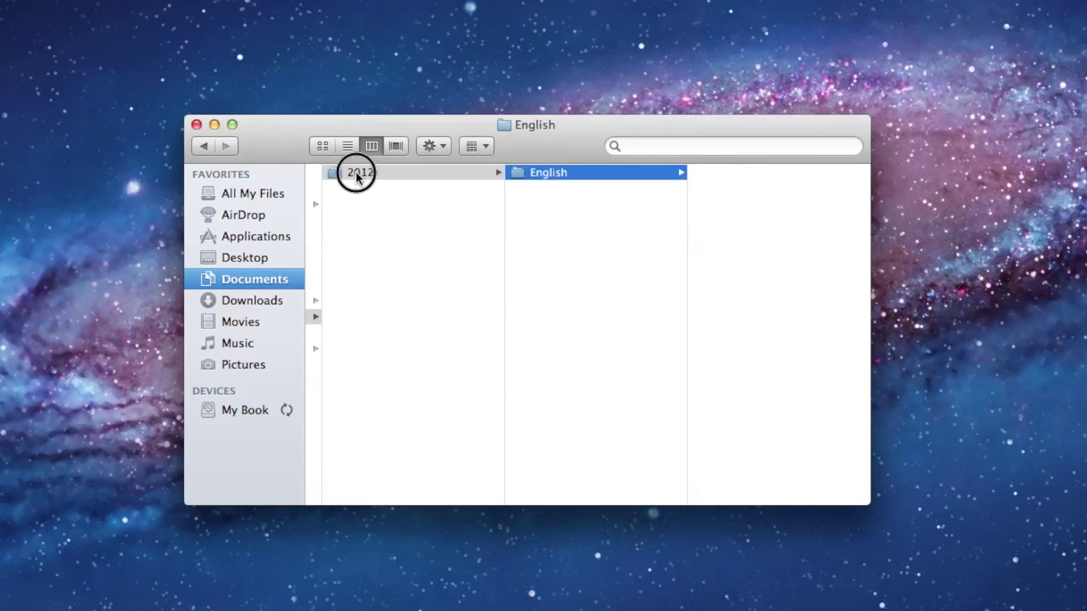
left_click(432, 146)
left_click(454, 170)
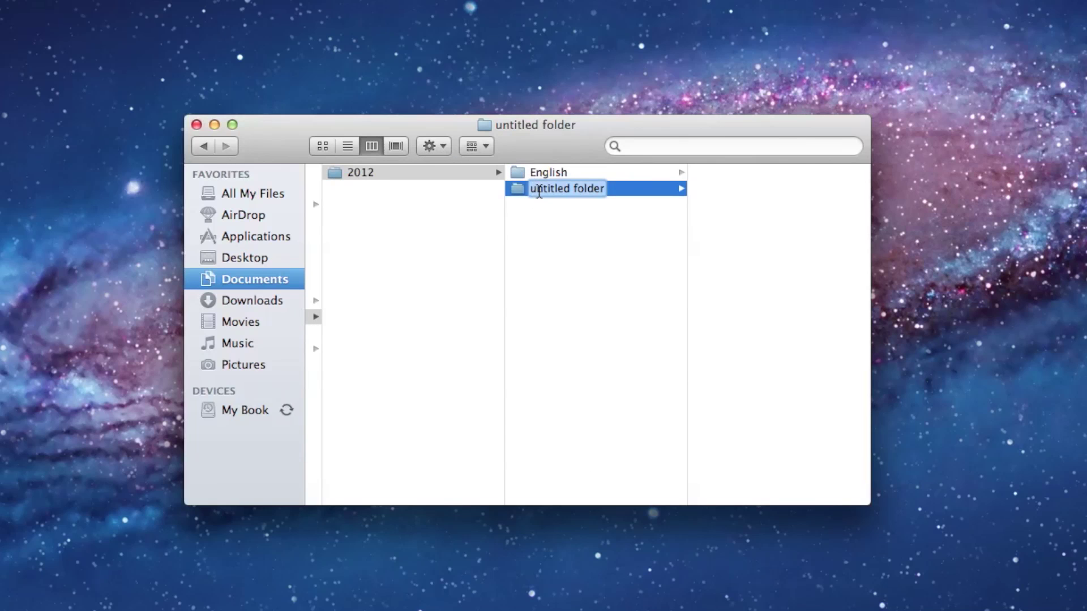
type("SPan")
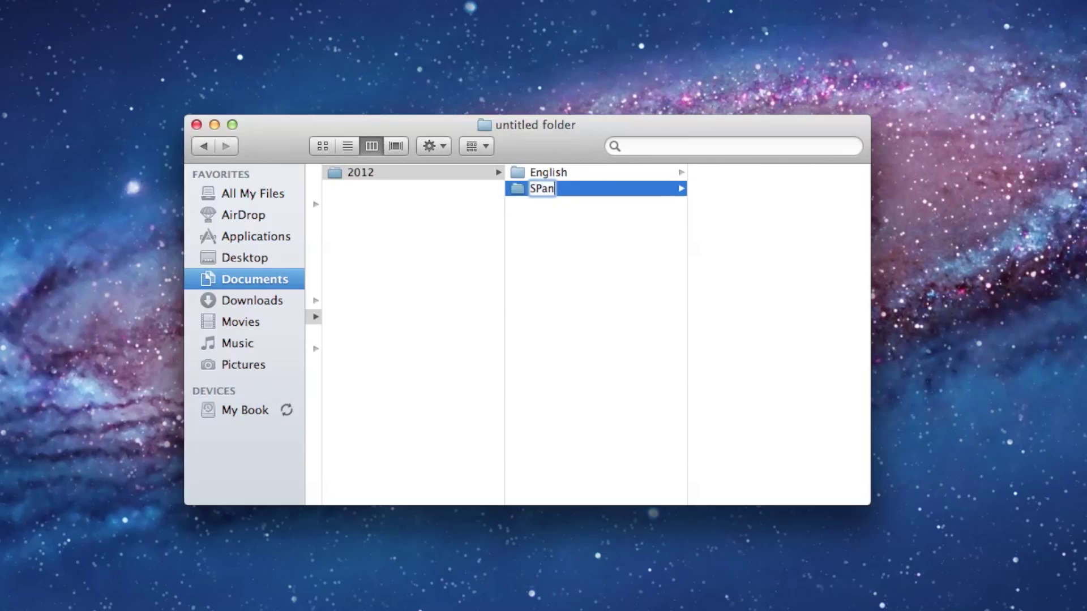
type("ish")
key("Return")
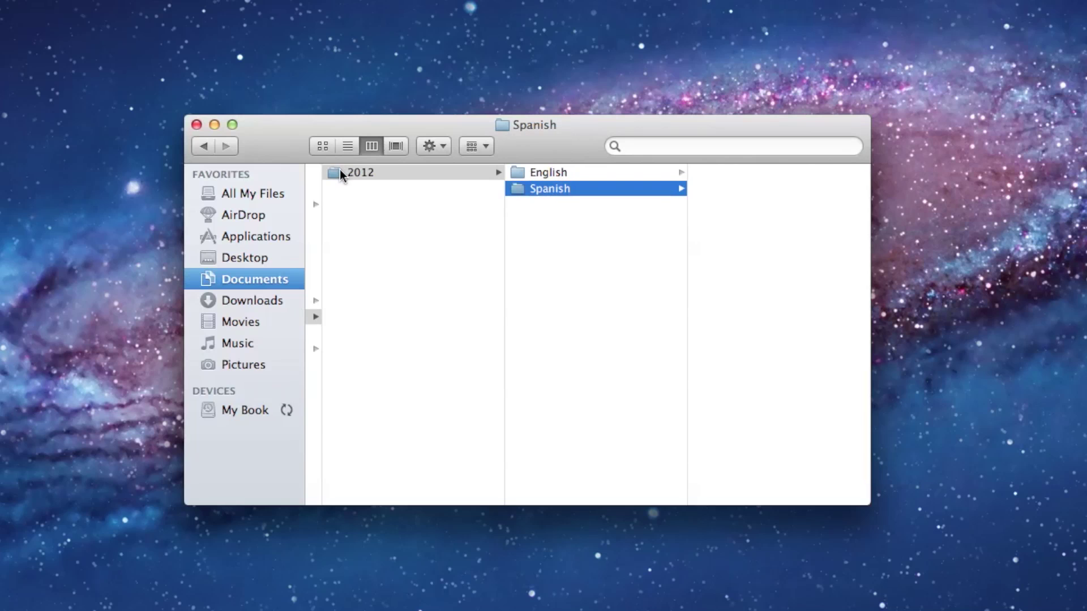
- Create a 'Math' subfolder inside 2012
left_click(340, 170)
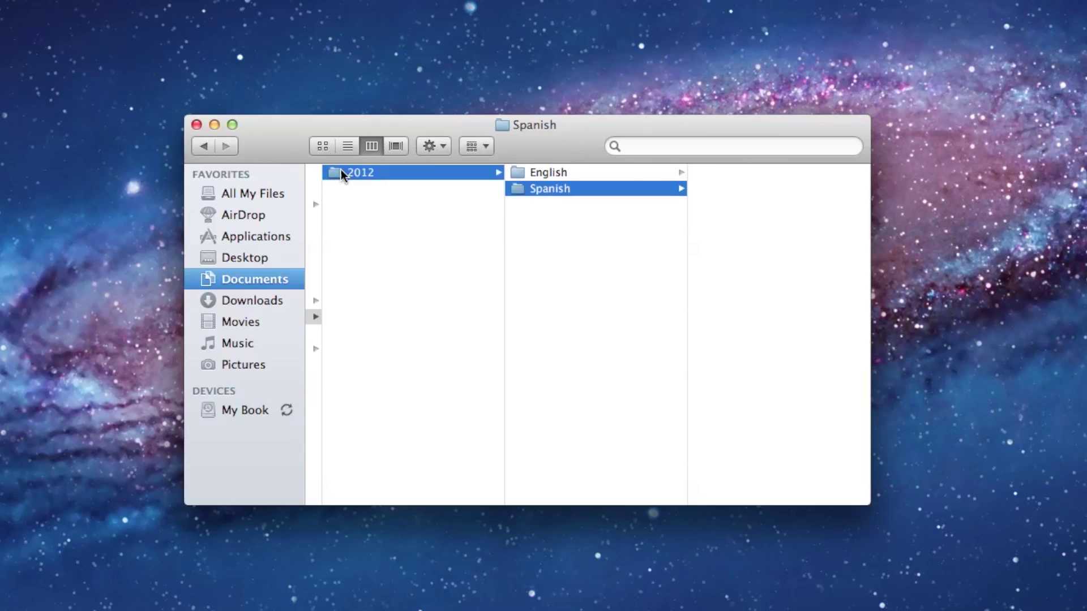
left_click(446, 148)
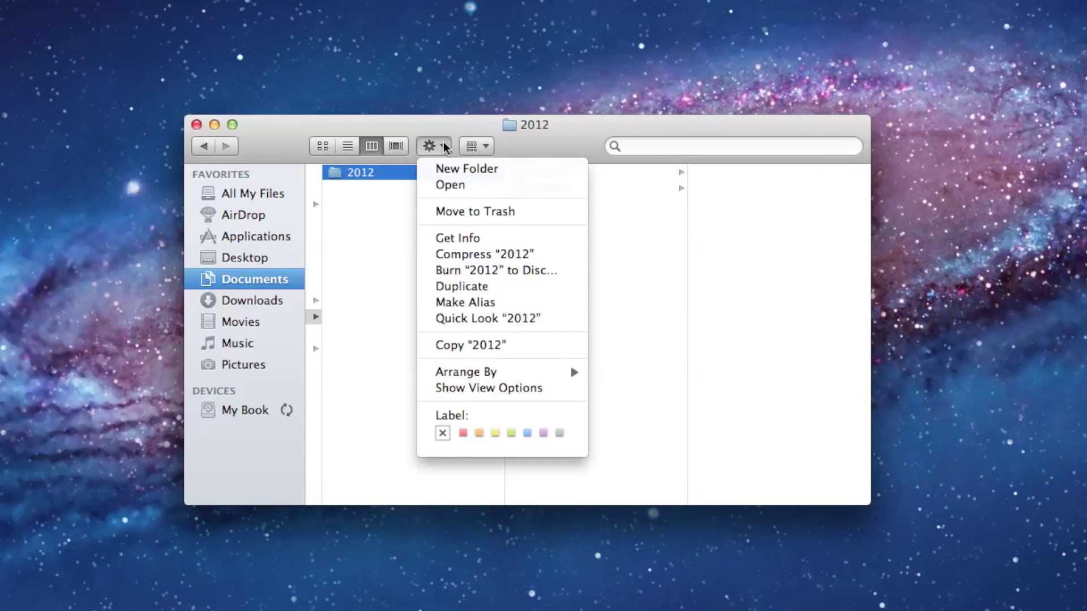
left_click(445, 173)
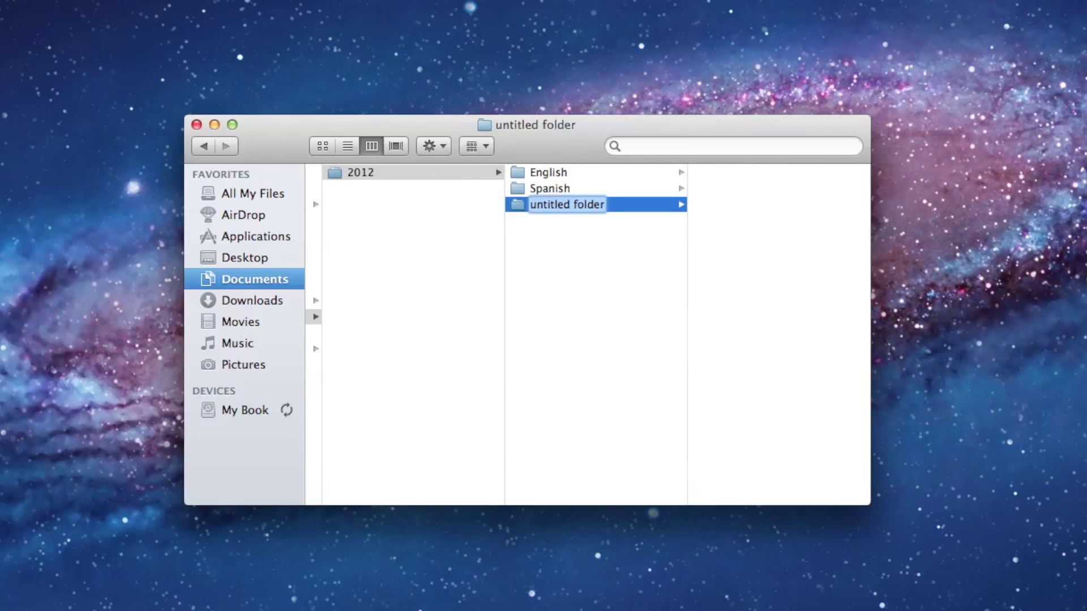
type("Math")
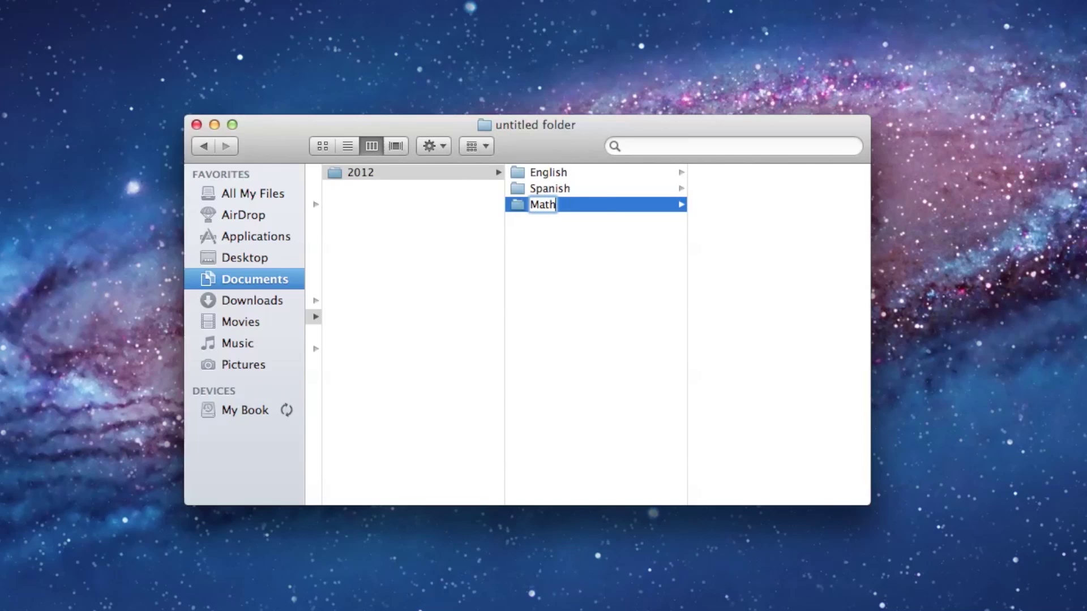
key("Return")
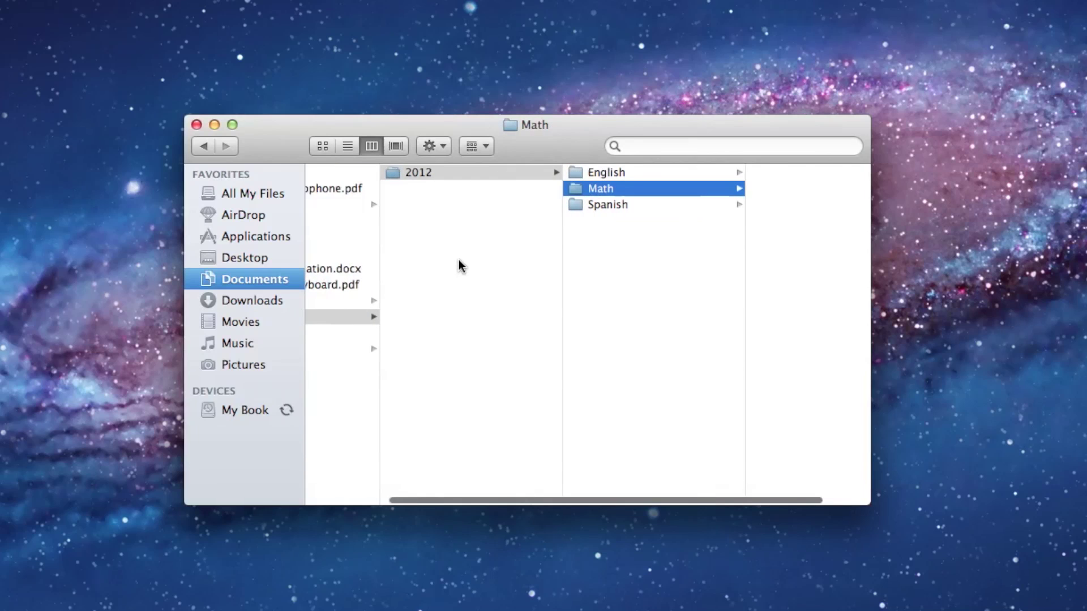
scroll(459, 263, "left", 3)
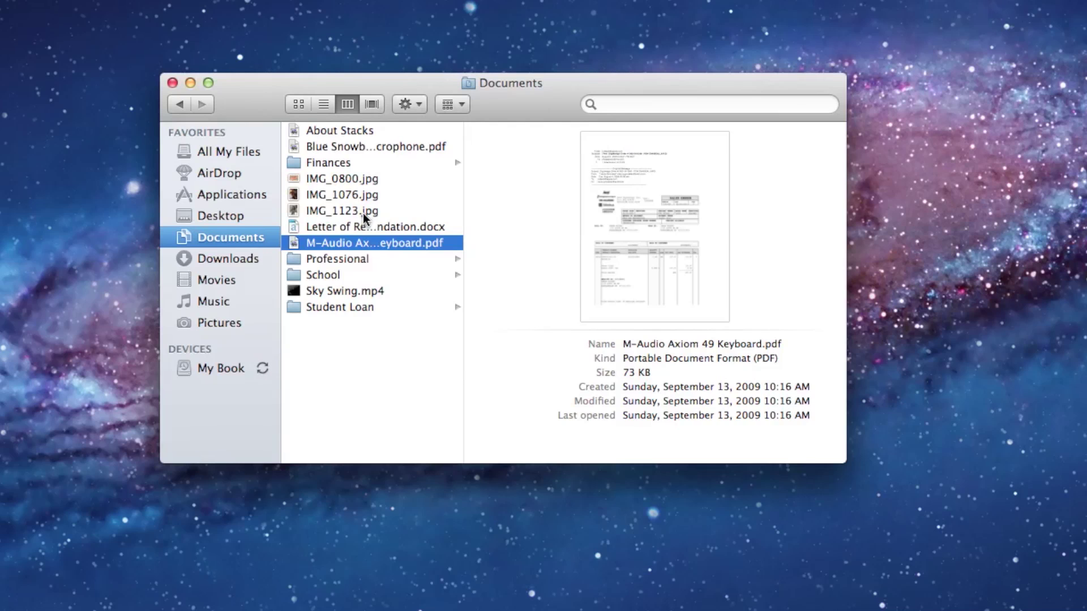
left_click(361, 198)
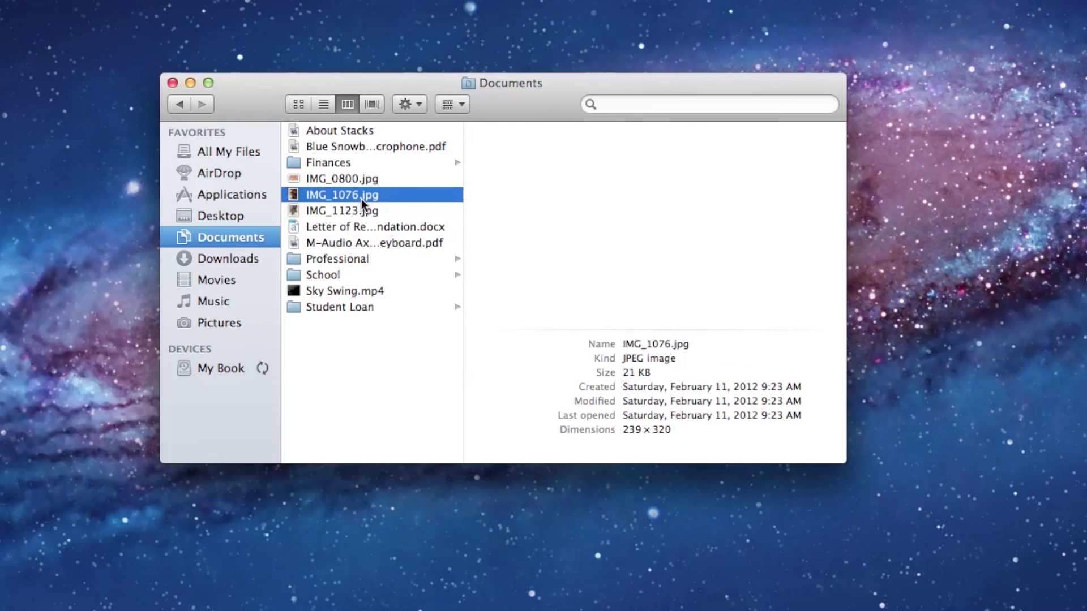
key("space")
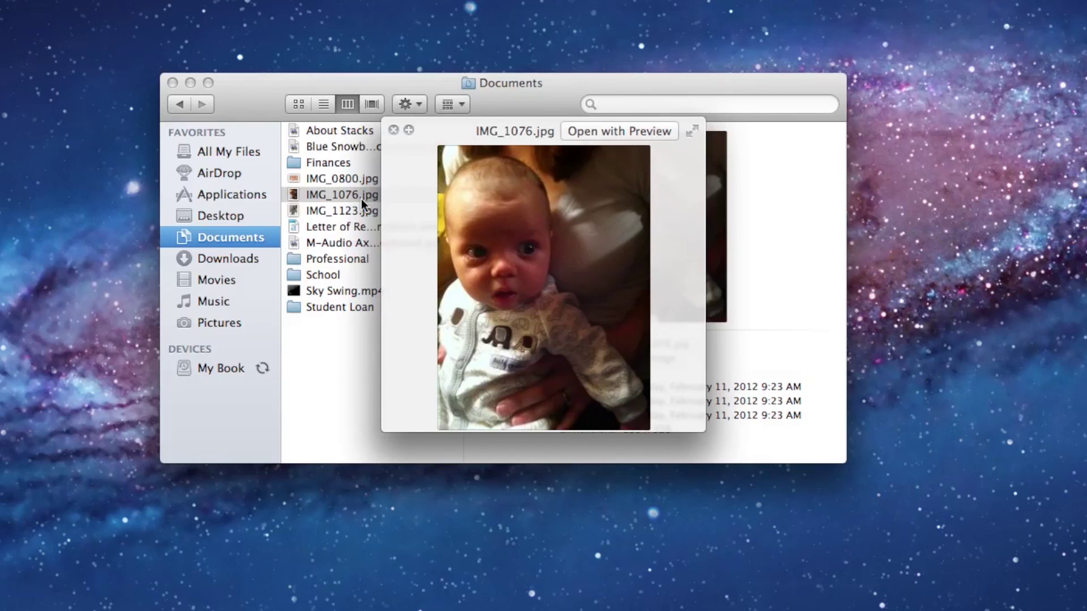
key("space")
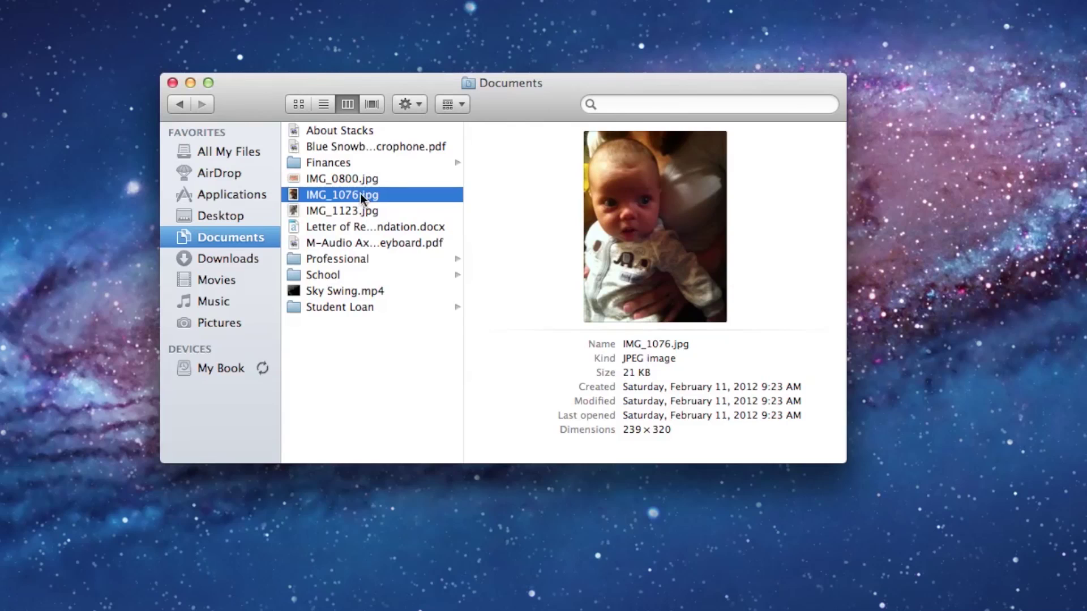
left_click(357, 179)
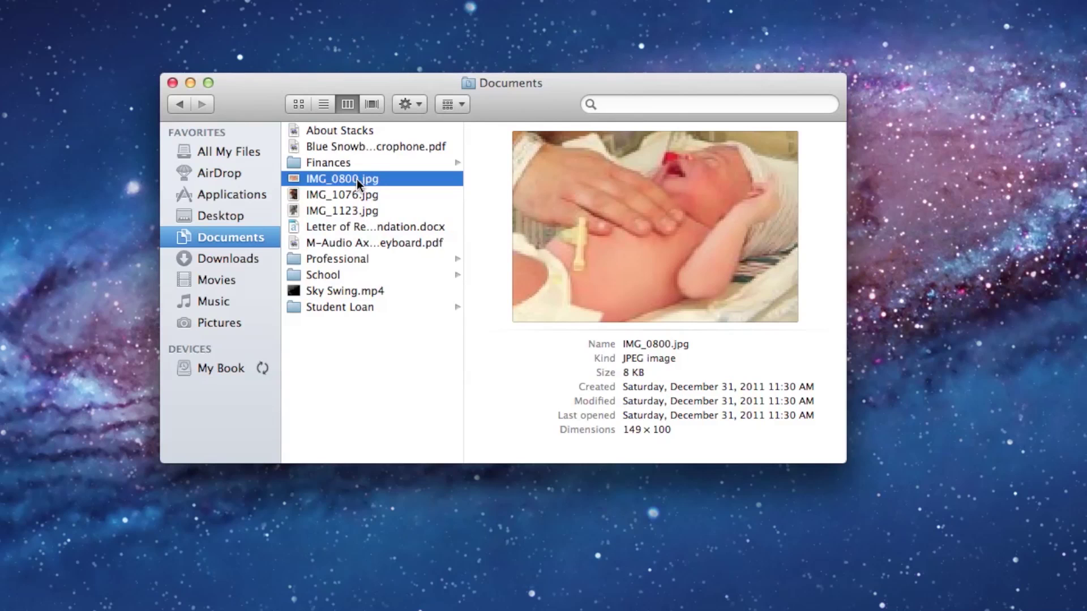
key("space")
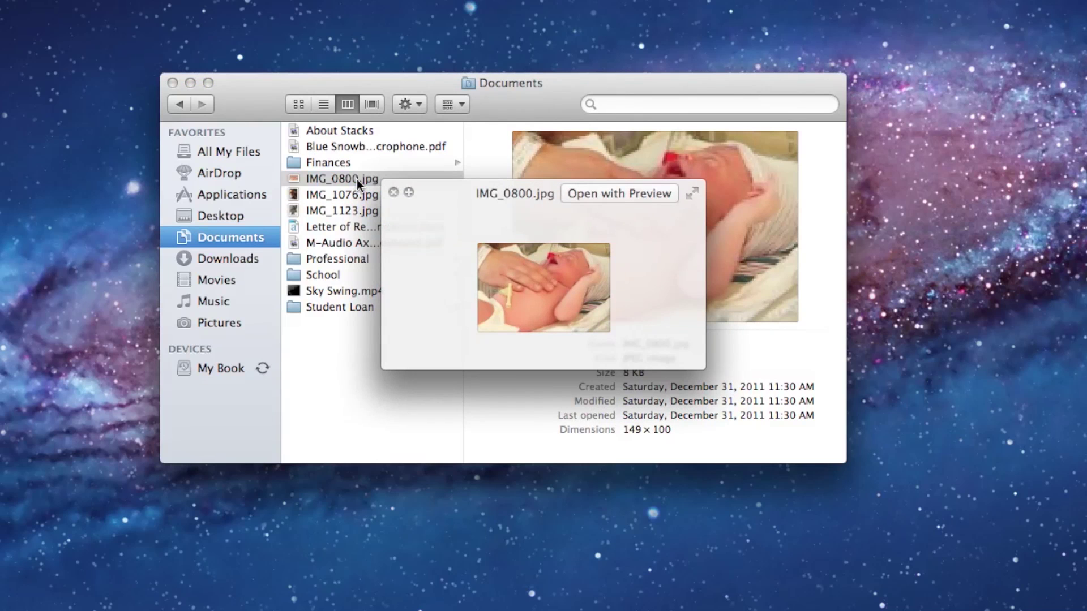
key("space")
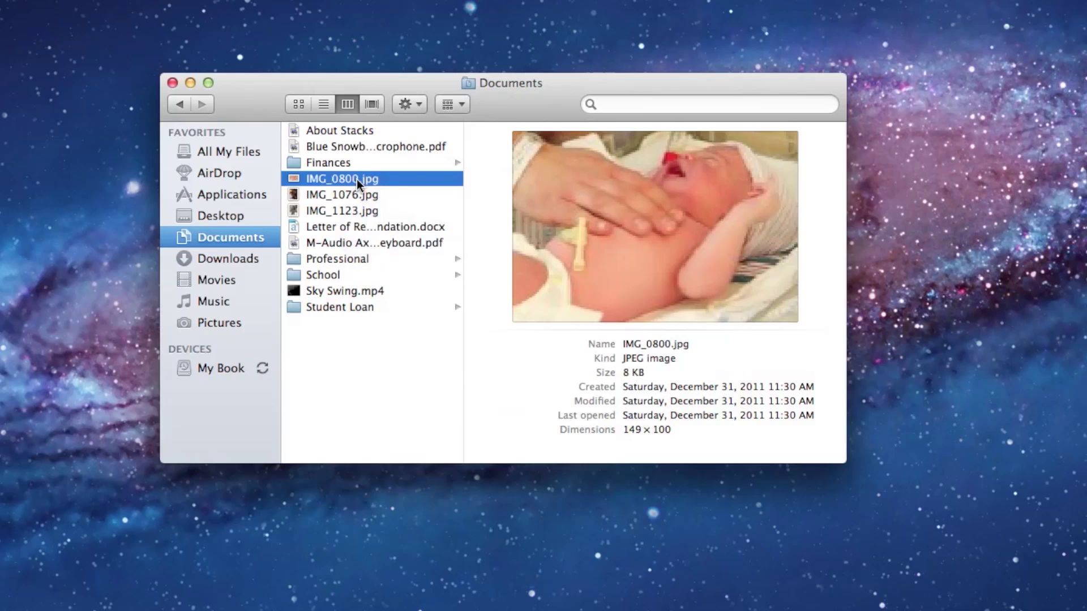
left_click(360, 229)
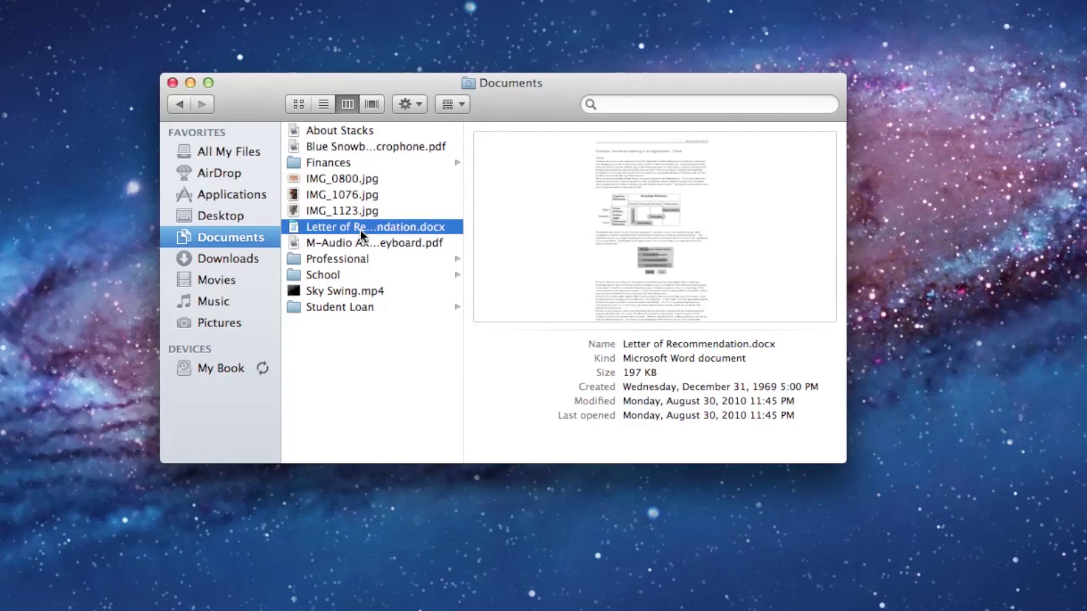
key("space")
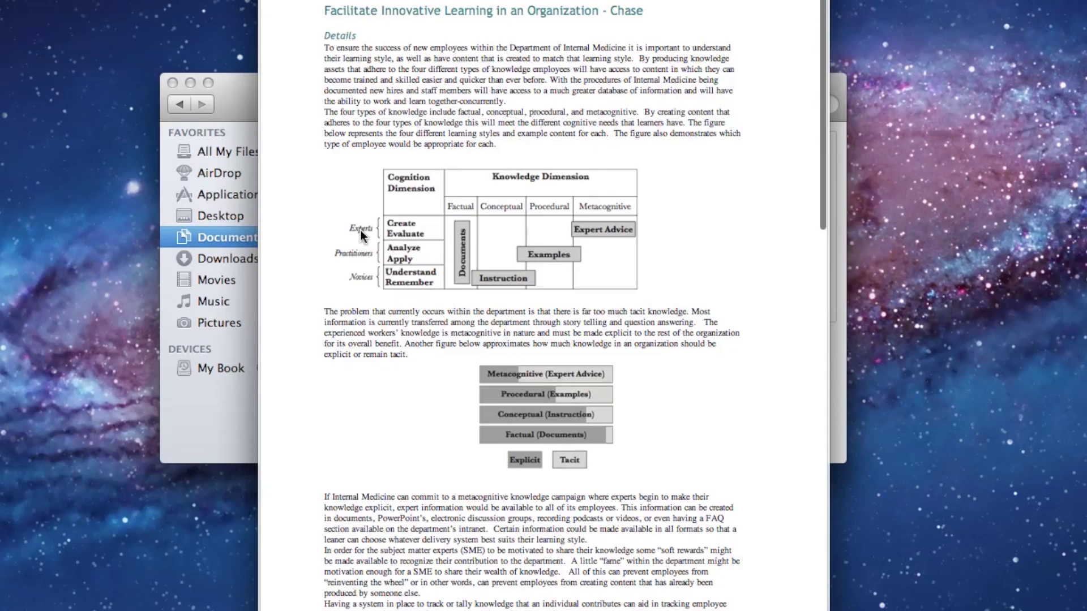
key("space")
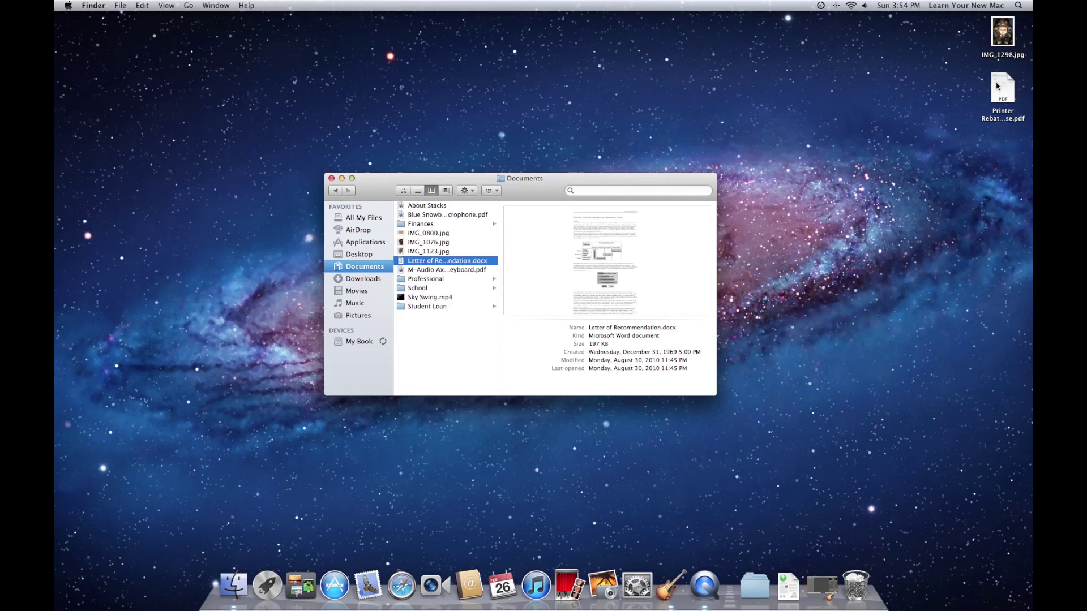
- Move IMG_1298.jpg from the desktop into Documents and Printer Rebate Chase.pdf into Finances/Receipts
left_click(1004, 33)
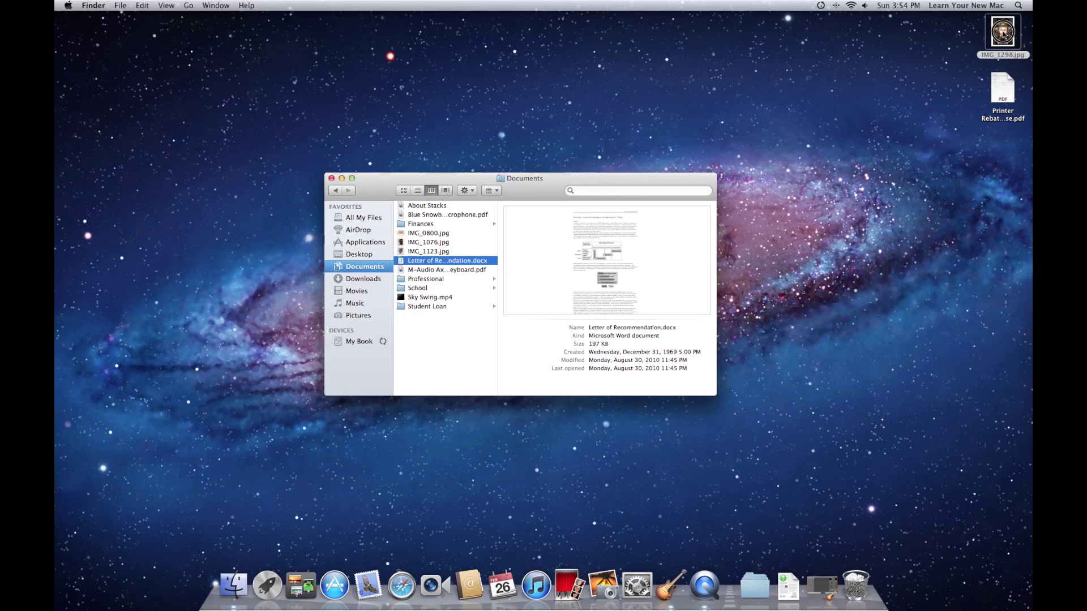
left_click_drag(1004, 33, 414, 332)
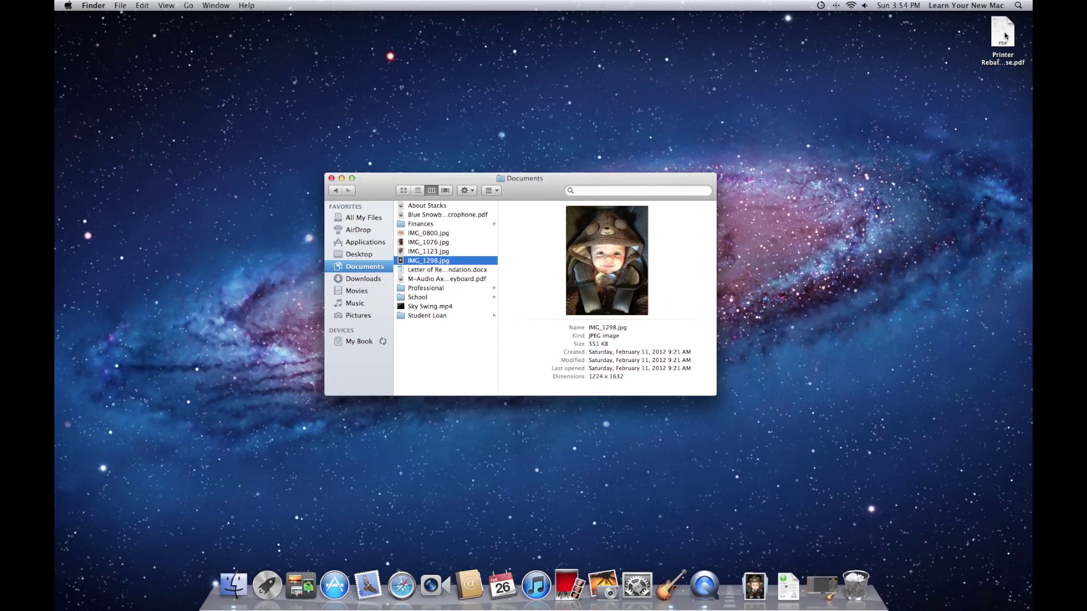
left_click_drag(1009, 36, 419, 225)
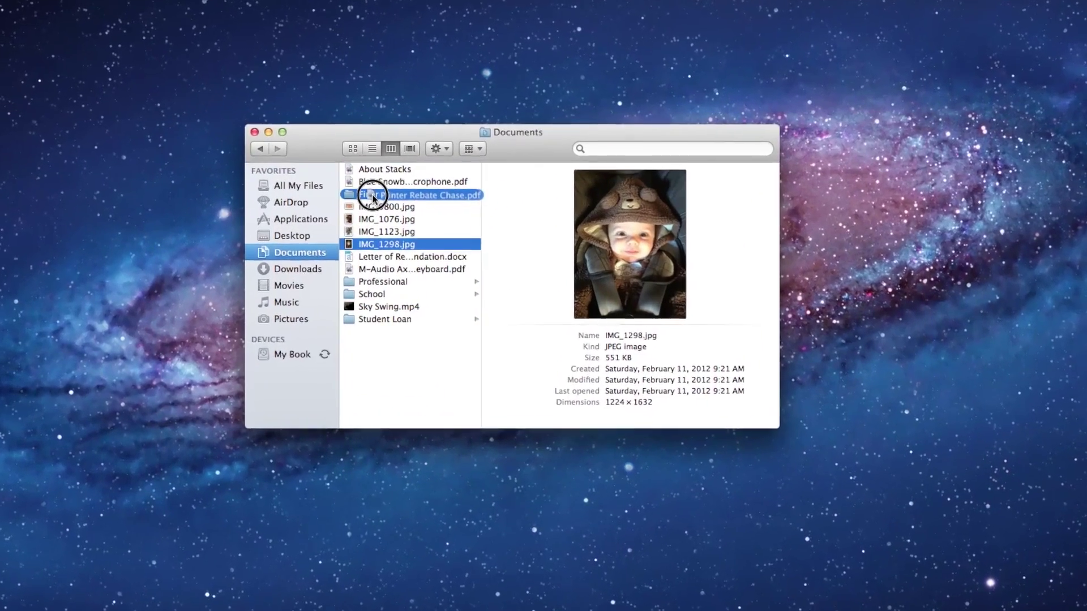
left_click_drag(373, 199, 367, 199)
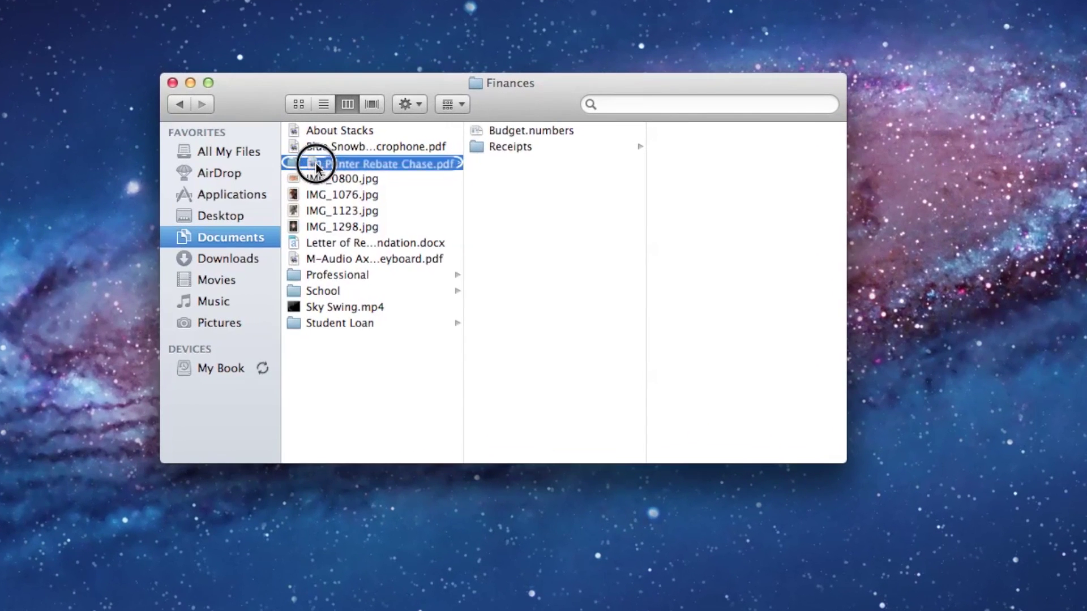
left_click_drag(317, 168, 486, 150)
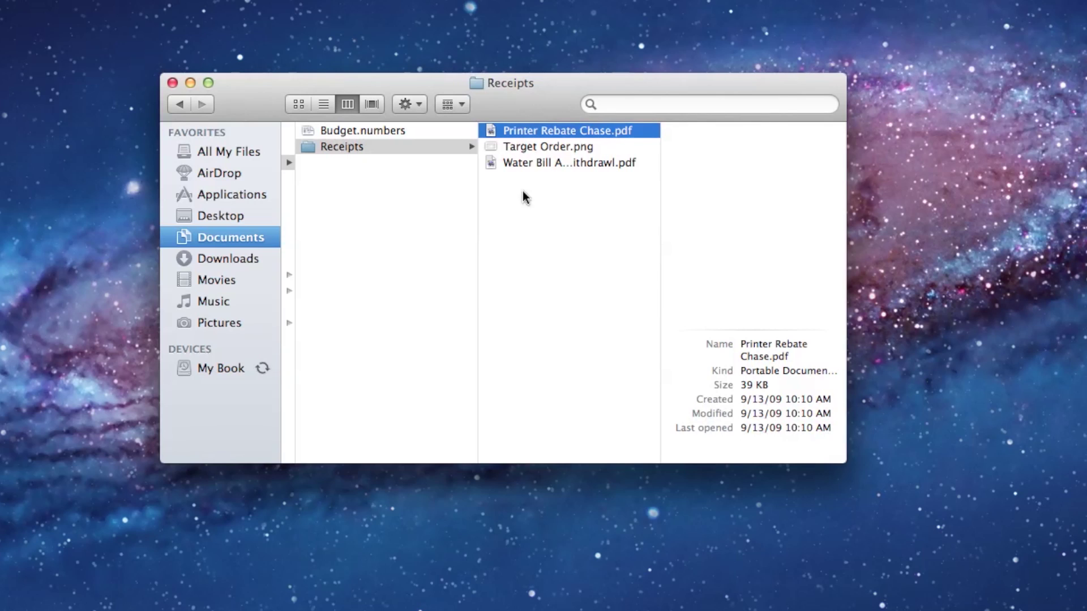
scroll(516, 196, "right", 2)
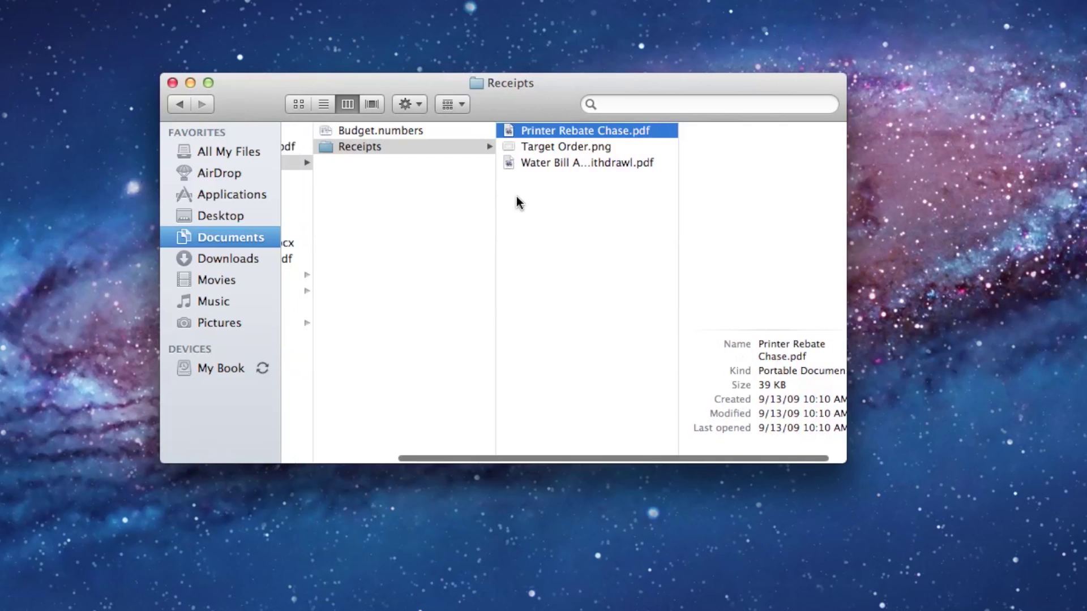
scroll(516, 197, "left", 5)
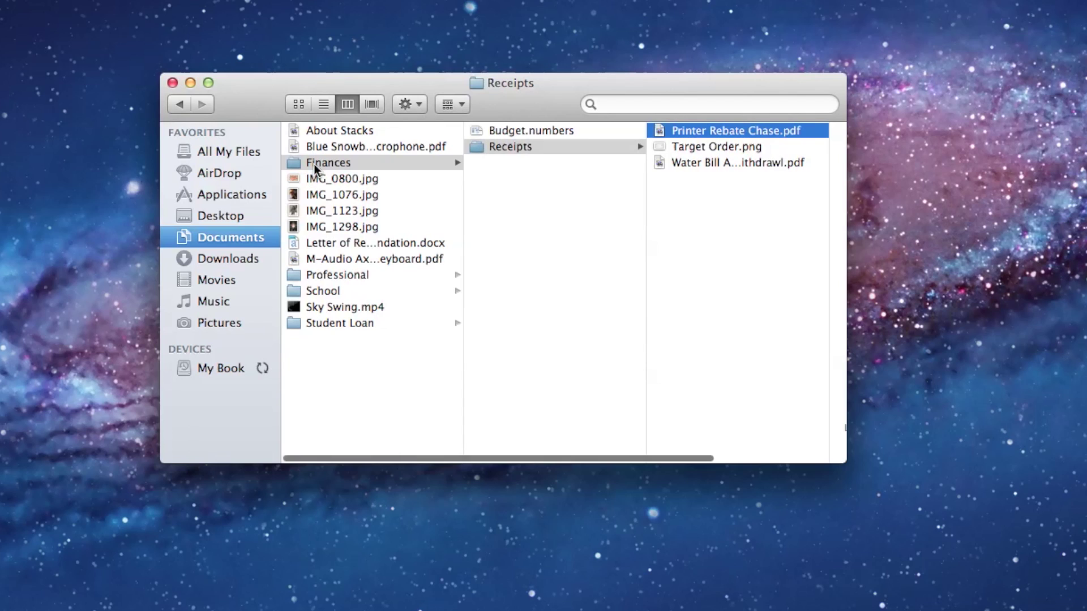
left_click_drag(478, 145, 324, 374)
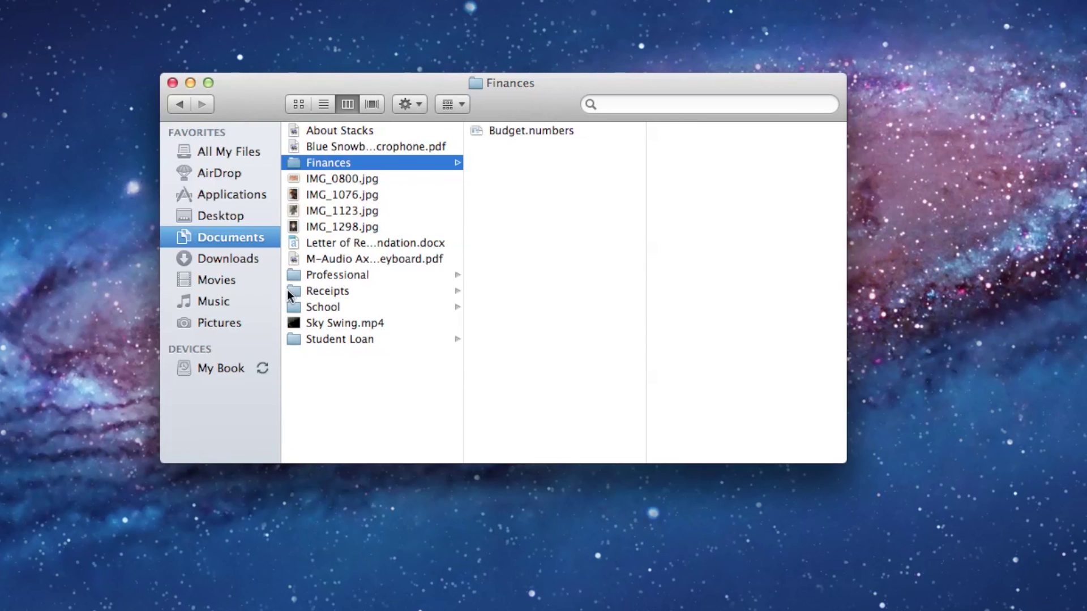
left_click_drag(290, 292, 309, 163)
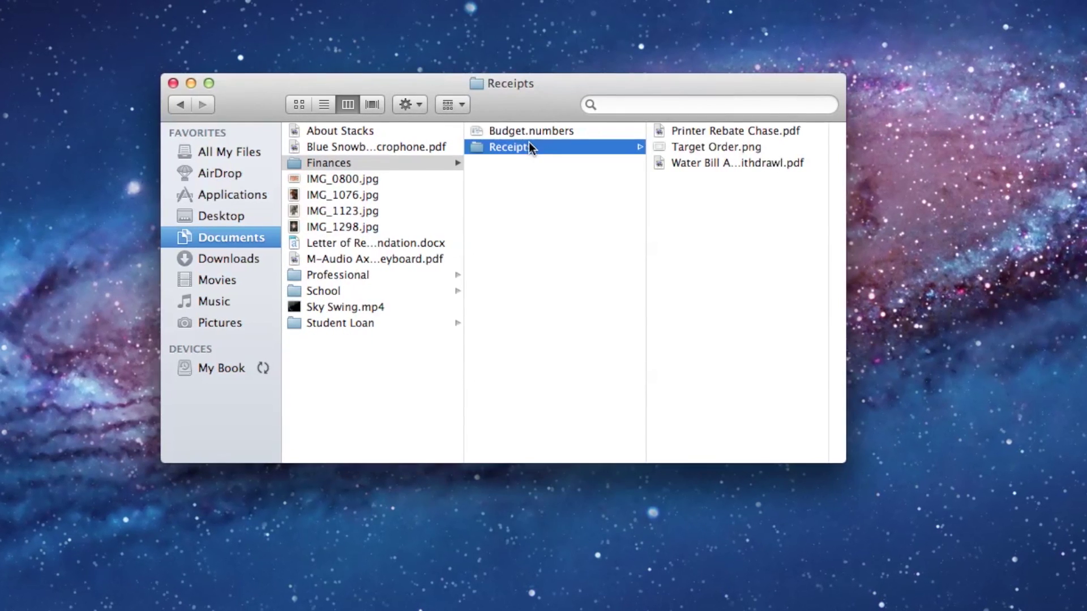